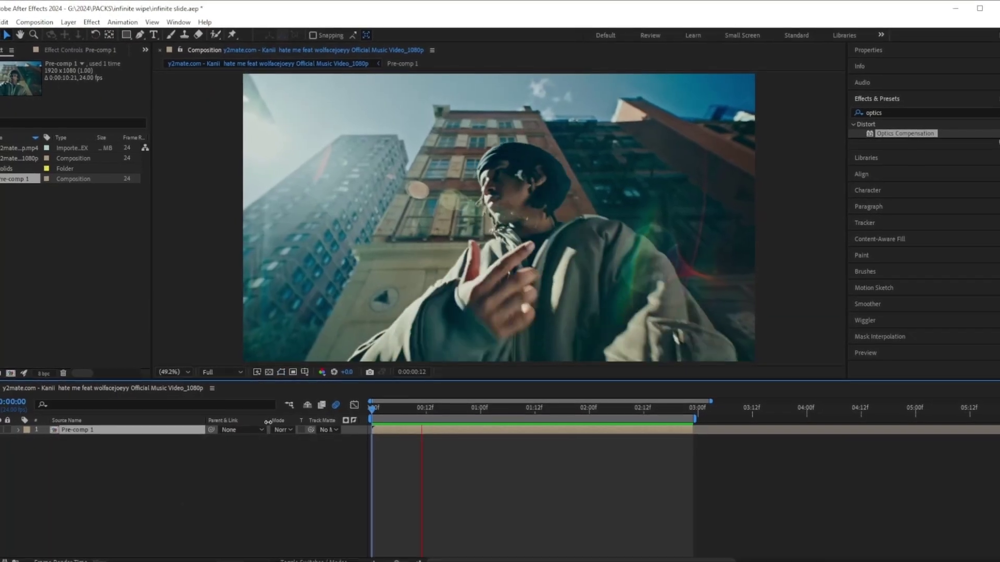
Split the Pre-comp 1 layer at 0:00:01:06
key("space")
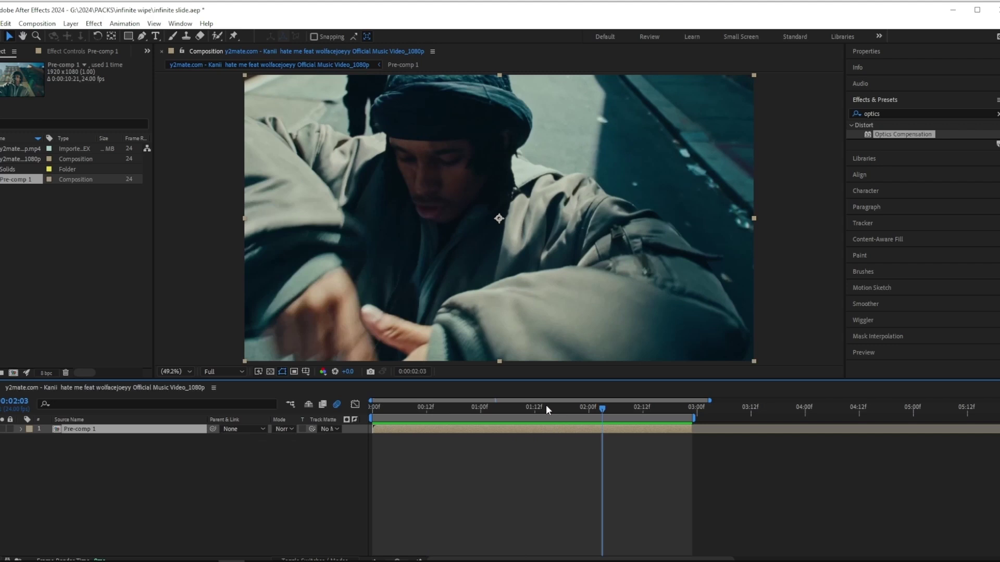
left_click_drag(545, 408, 507, 411)
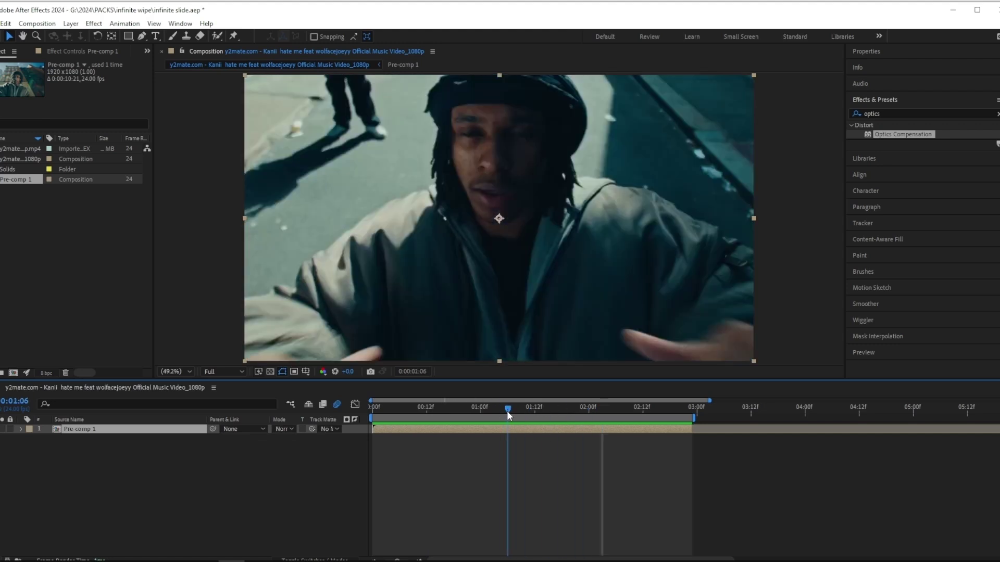
key("ctrl+shift+d")
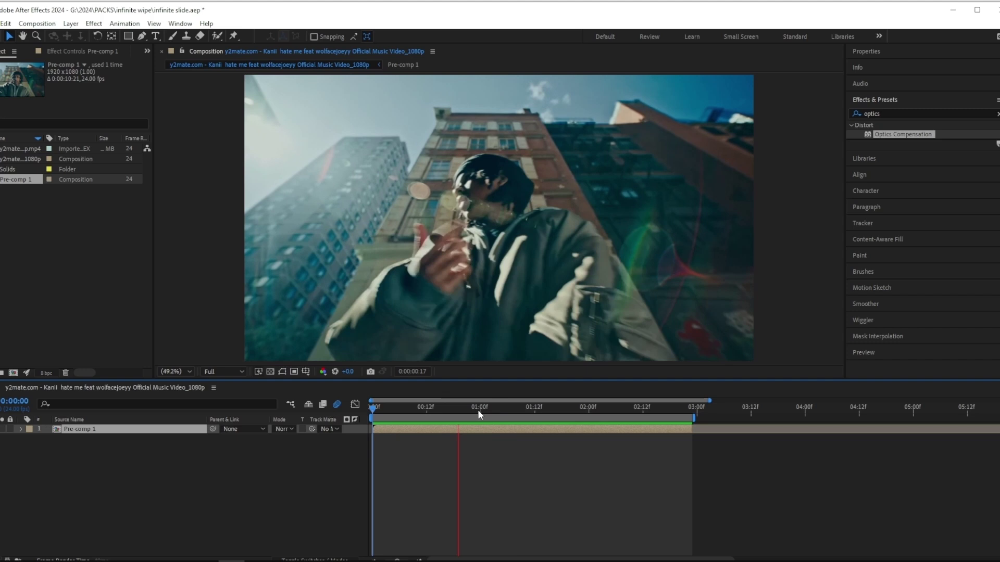
key("space")
left_click_drag(492, 412, 361, 420)
key("ctrl+shift+d")
Duplicate the first Pre-comp 1 segment and open the upper copy in the layer viewer with the Roto Brush ready
left_click(411, 437)
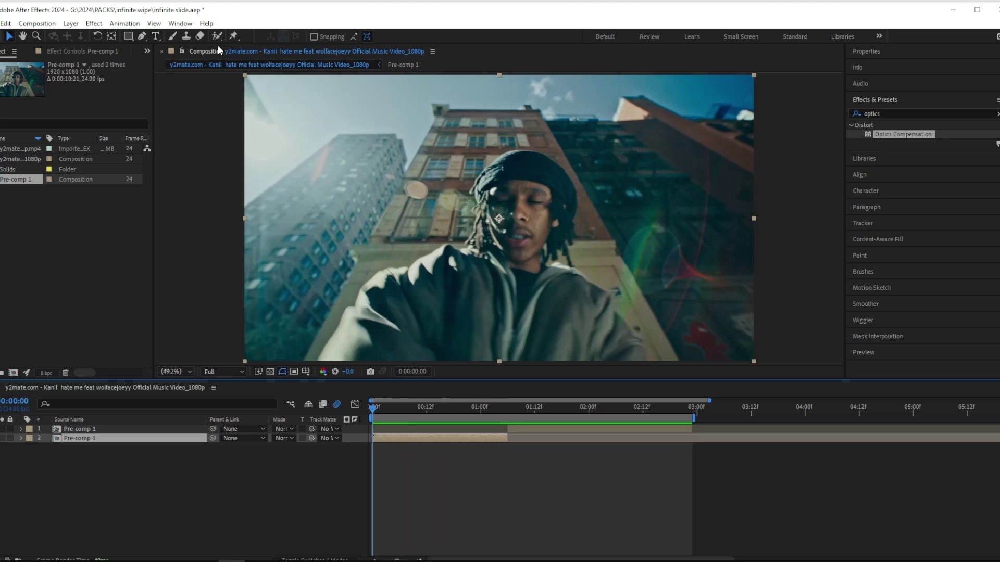
key("ctrl+d")
double_click(445, 438)
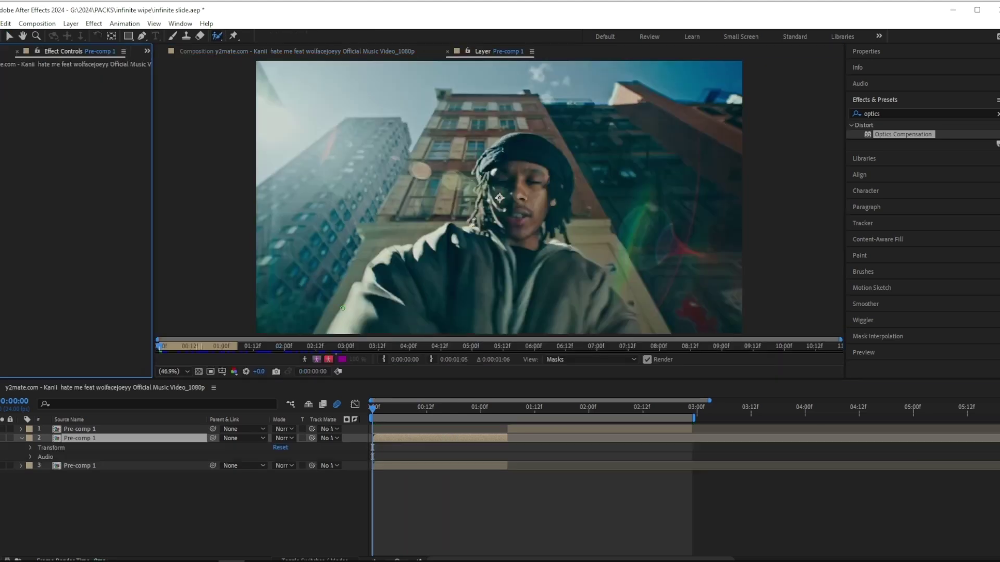
Roto Brush the man on the upper copy at the first frame, covering his head, torso and arms
left_click_drag(378, 331, 472, 270)
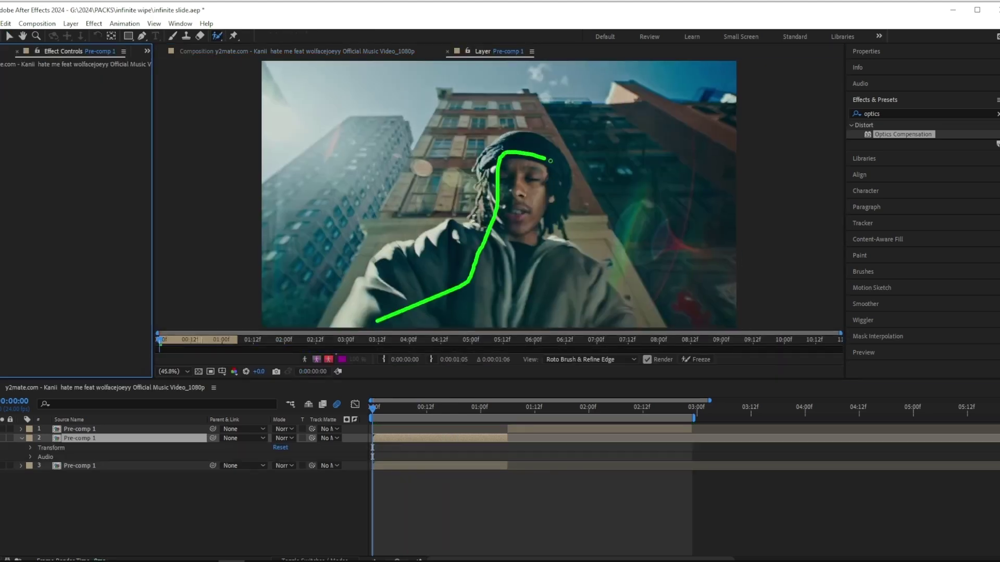
left_click_drag(387, 320, 475, 223)
left_click_drag(652, 305, 604, 223)
scroll(604, 222, "up", 2)
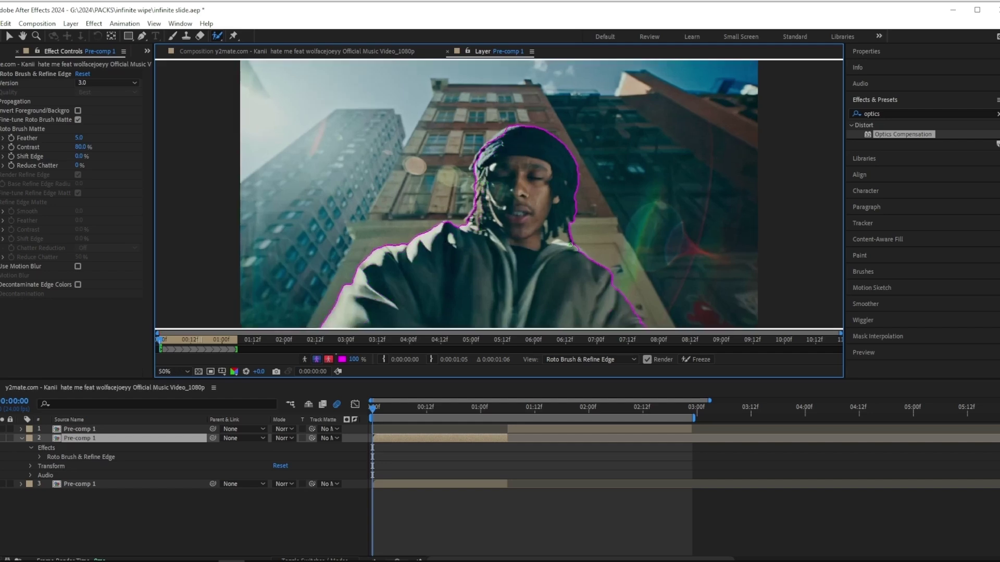
Freeze the Roto Brush propagation of the cut-out layer across the first segment
left_click_drag(373, 408, 423, 408)
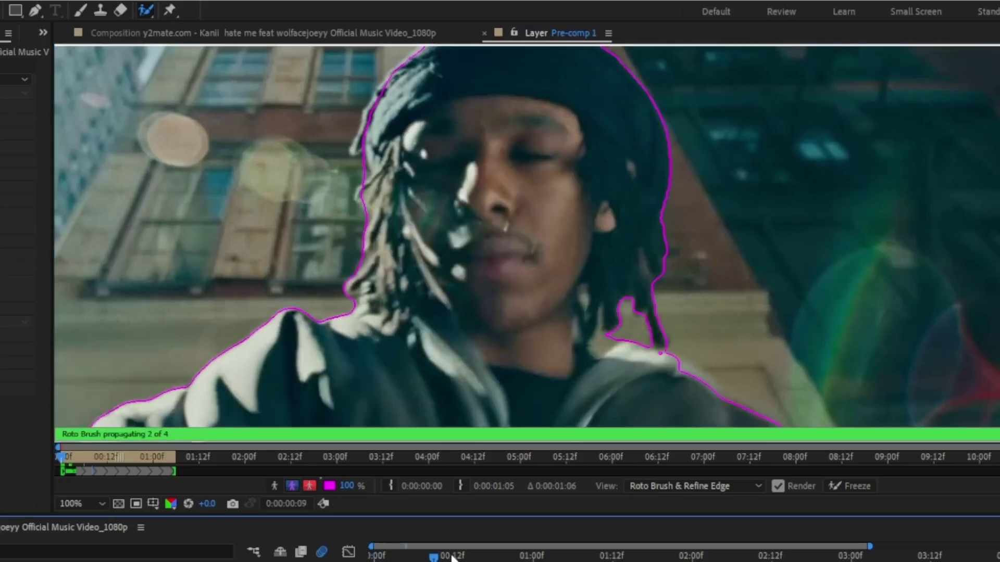
left_click_drag(451, 555, 567, 556)
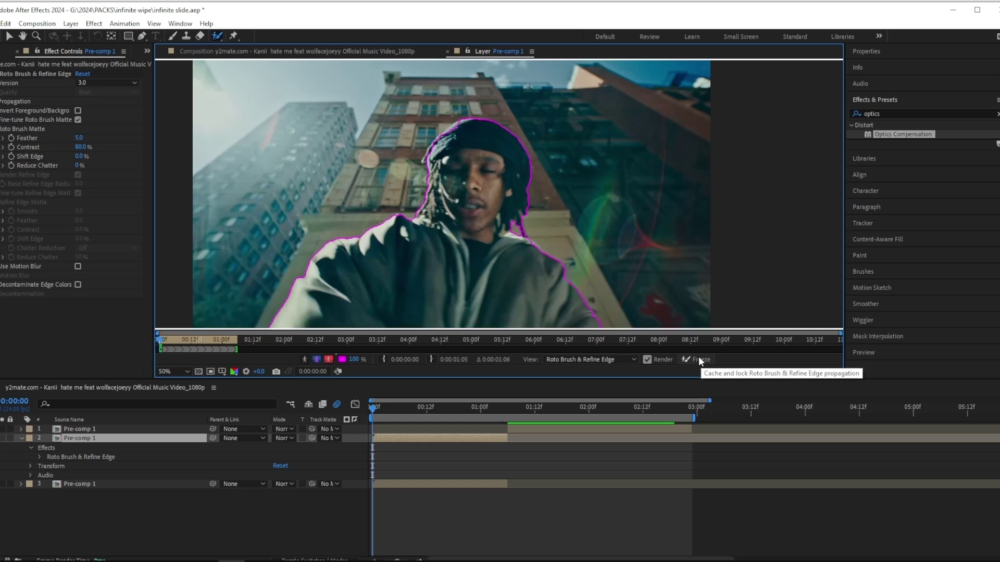
left_click(695, 359)
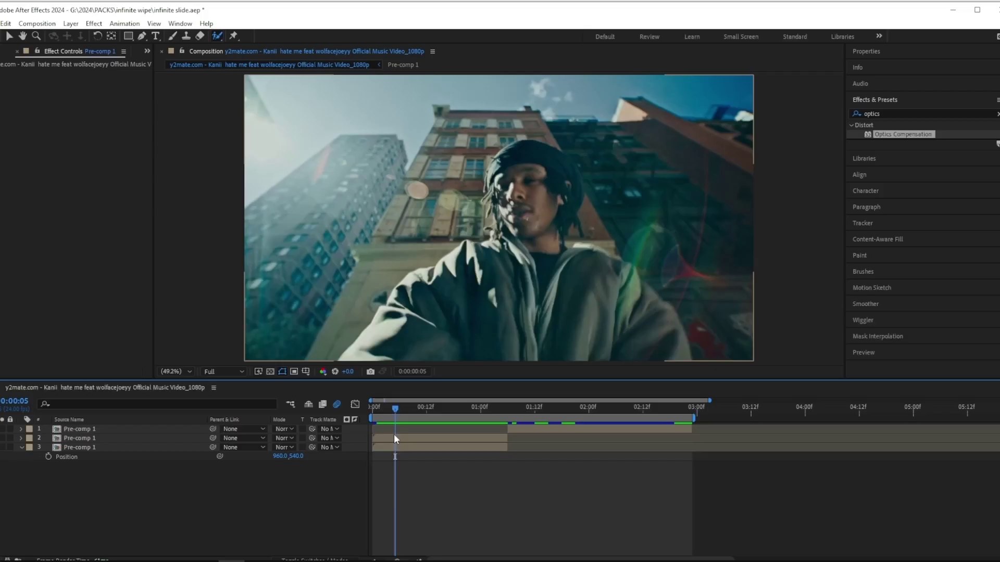
Apply Motion Tile to the lowest Pre-comp 1 layer with an Output Width of 590 and Mirror Edges enabled
left_click(890, 112)
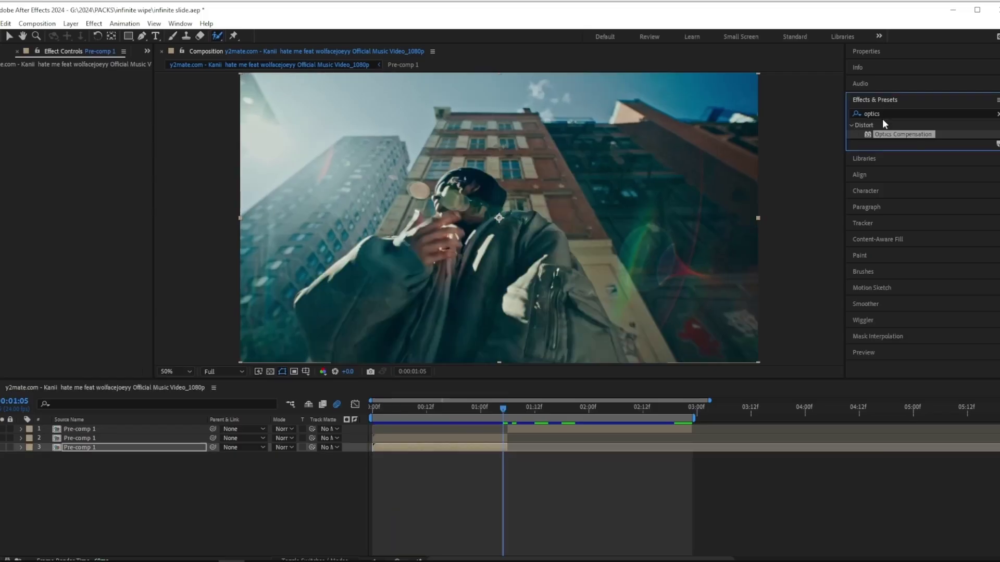
type("motion tile")
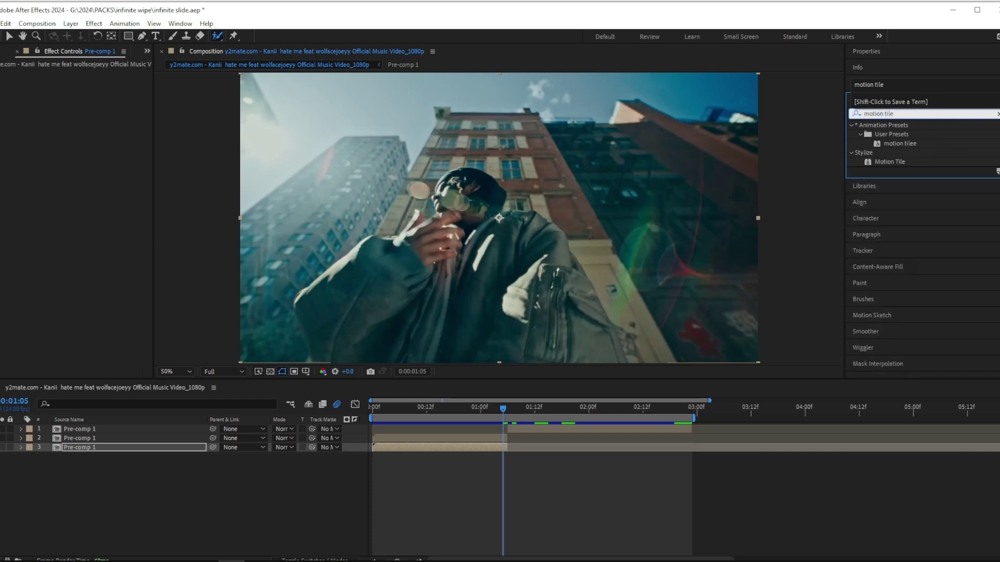
double_click(929, 161)
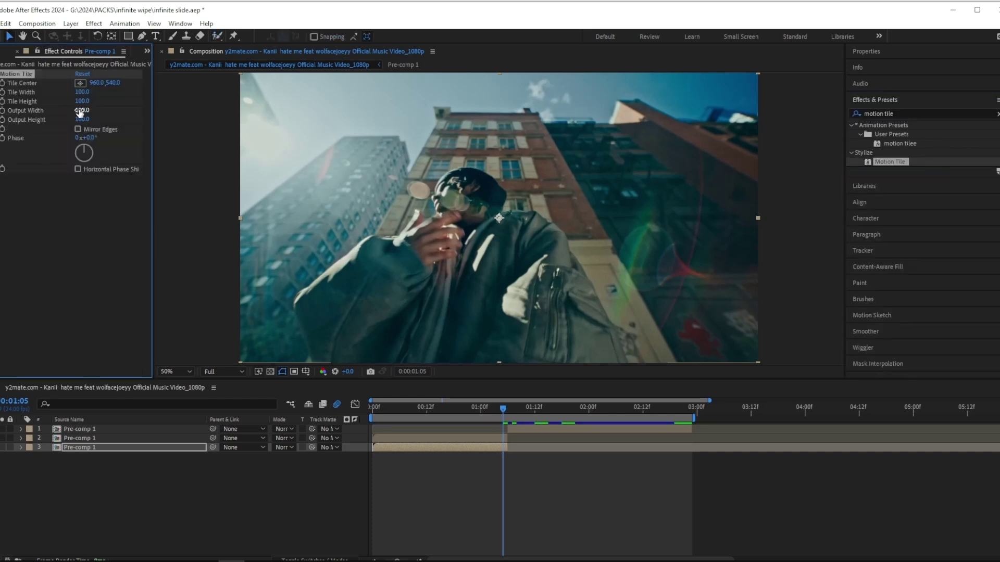
left_click_drag(83, 112, 110, 115)
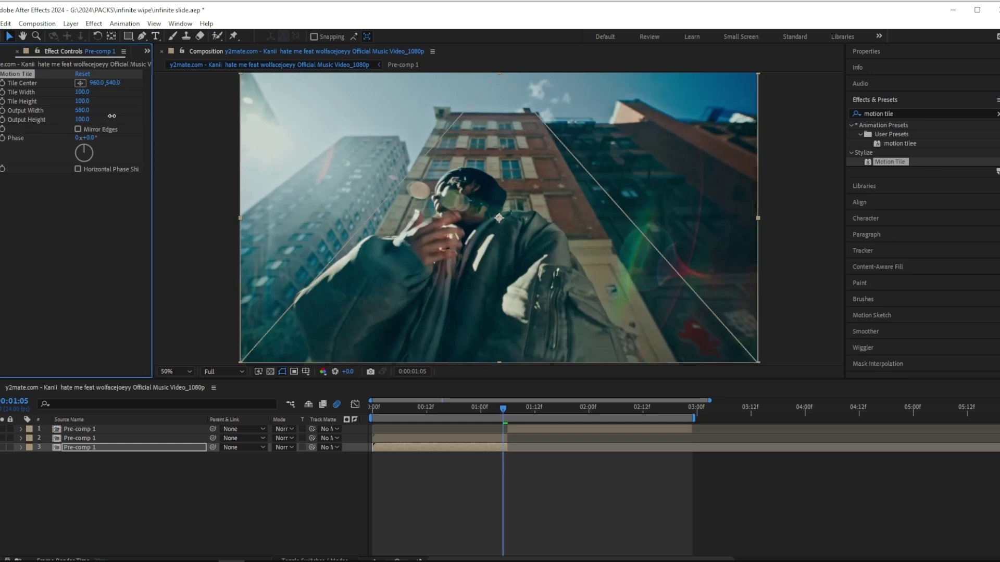
left_click(78, 130)
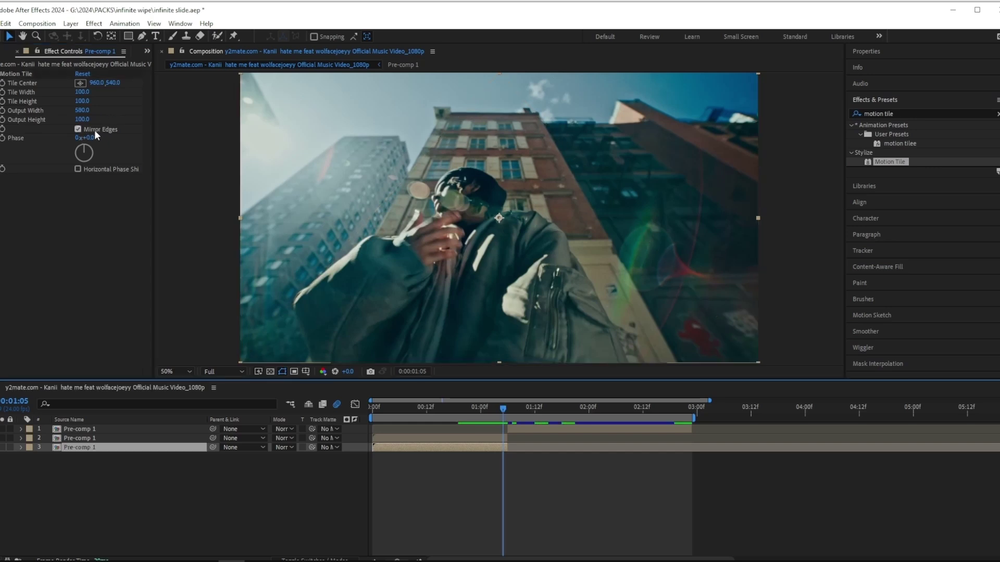
Keyframe the lowest layer's Position at 960, 540 at 0:00:00:14 and slide it left to about -3580, 540 at 0:00:01:05
key("F4")
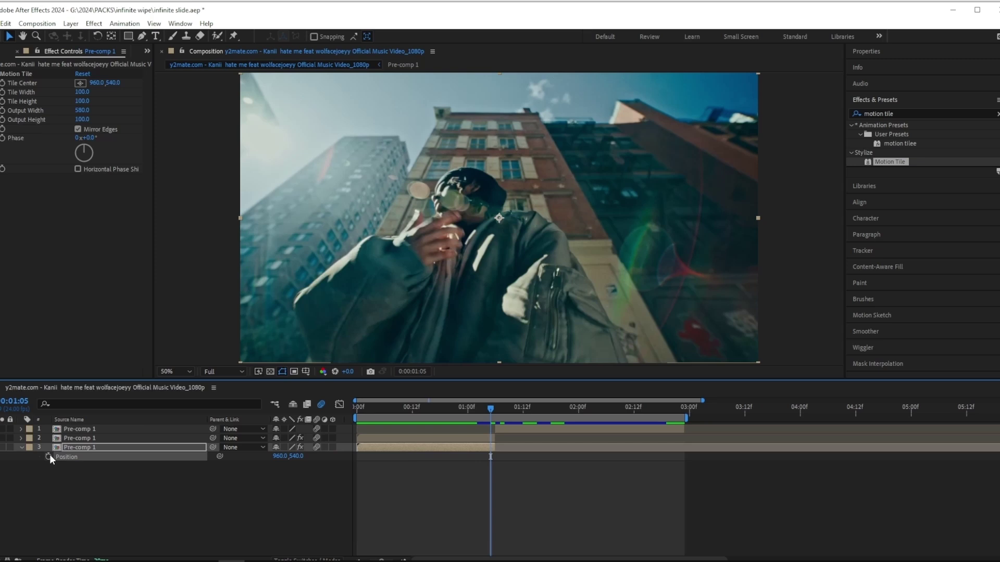
left_click(48, 457)
left_click_drag(490, 457, 421, 457)
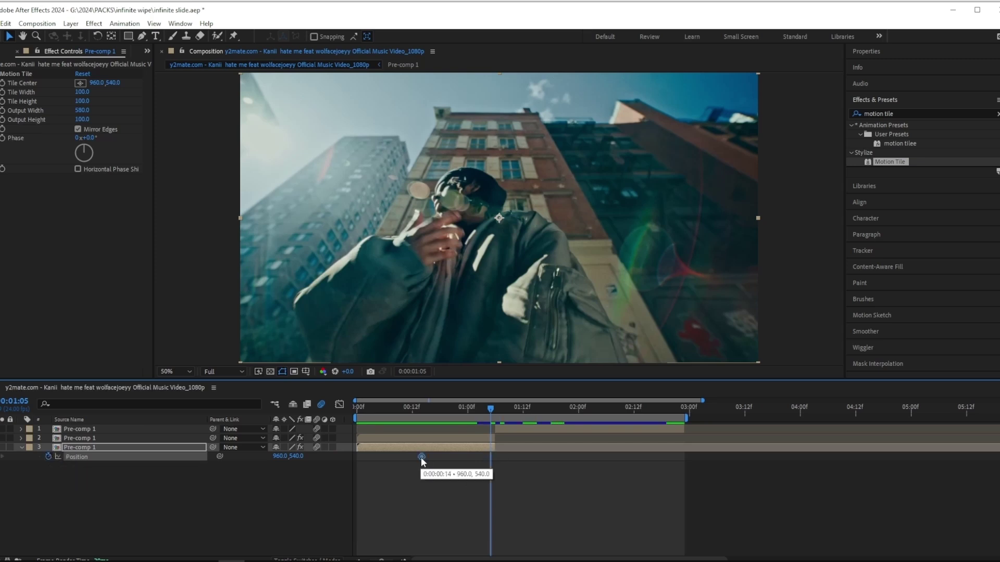
left_click_drag(424, 351, 424, 350)
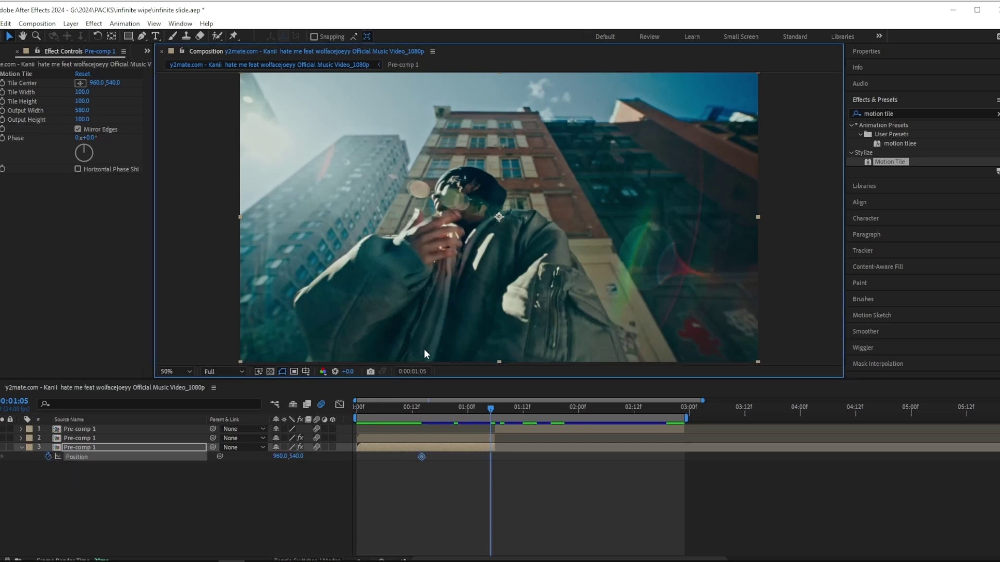
key("comma")
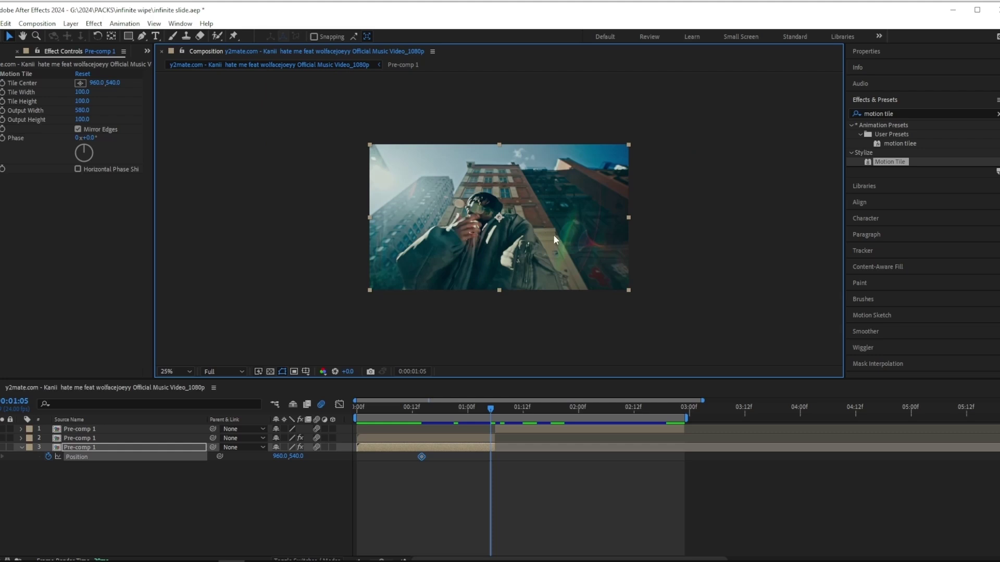
left_click_drag(553, 234, 414, 247)
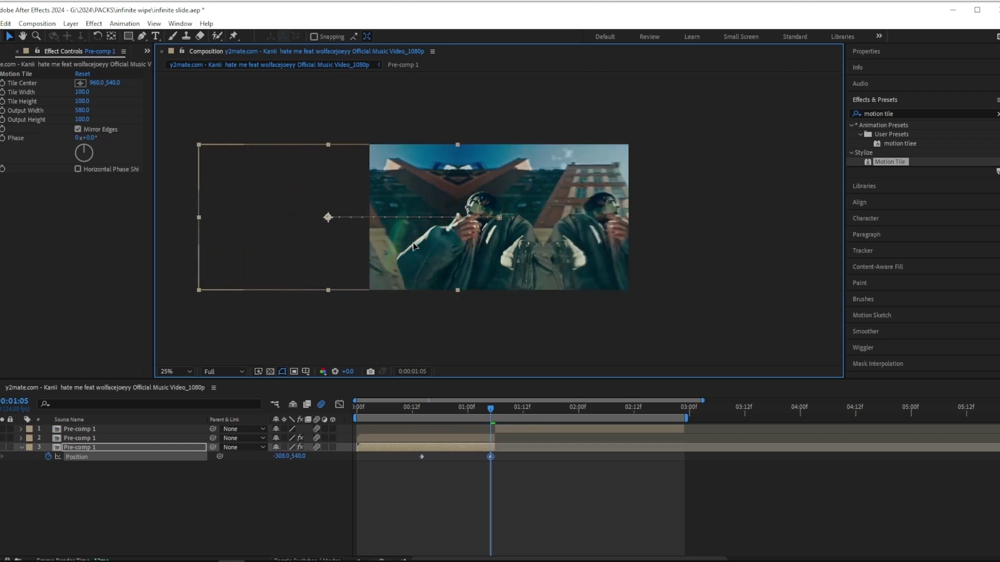
left_click_drag(414, 247, 0, 248)
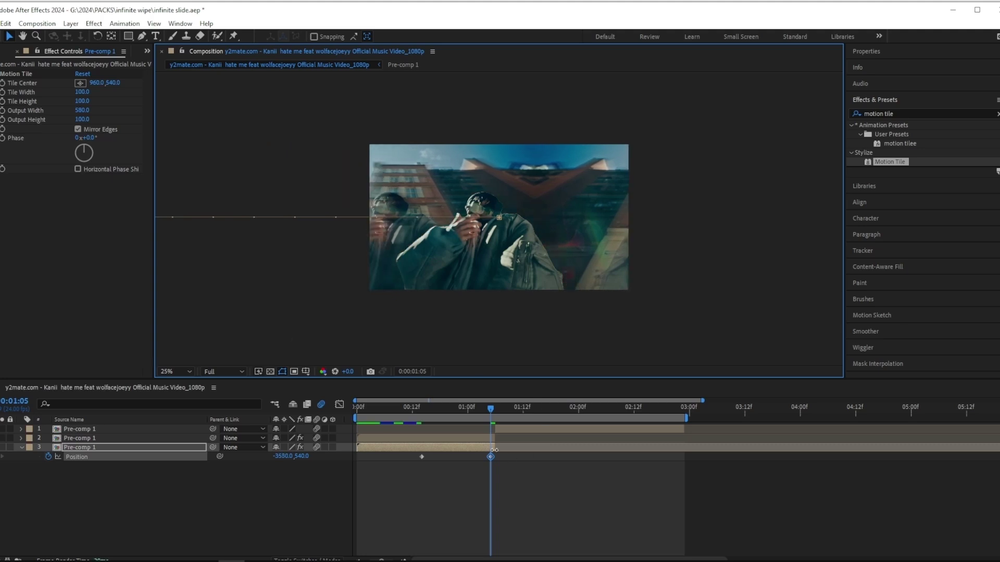
Easy-ease both Position keyframes of the lowest layer and separate Position into X and Y dimensions
left_click_drag(530, 467, 417, 458)
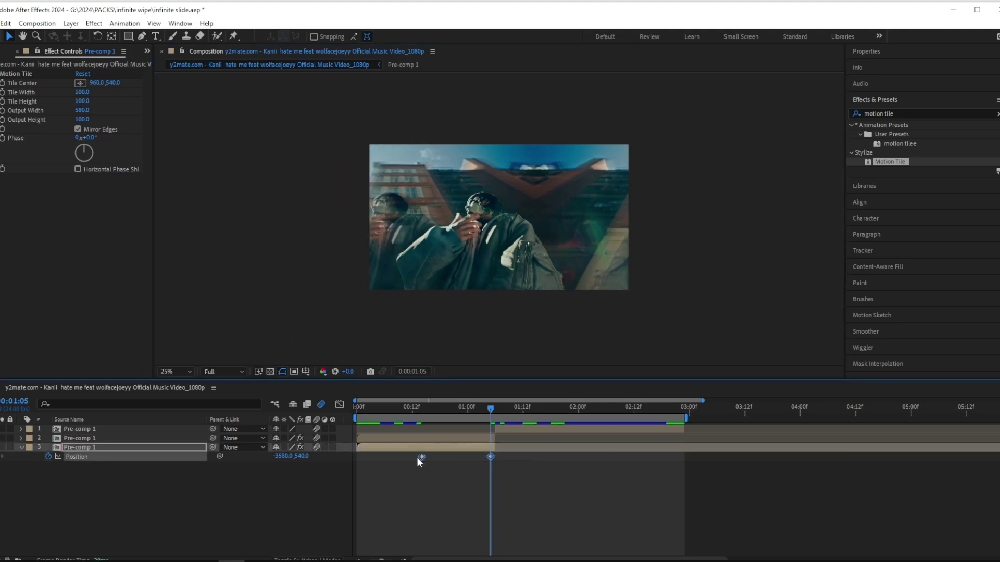
left_click(339, 404)
left_click(462, 474)
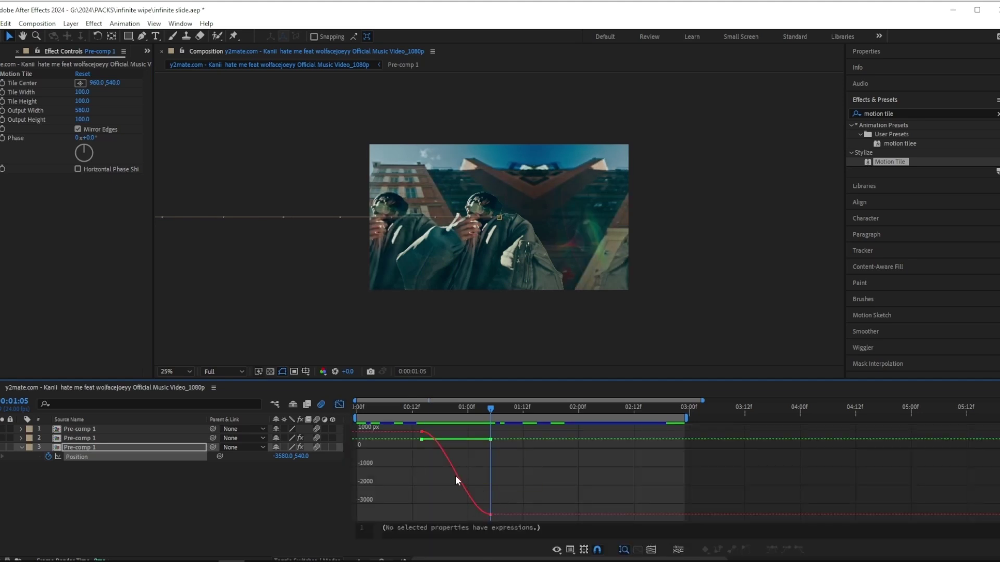
left_click(456, 476)
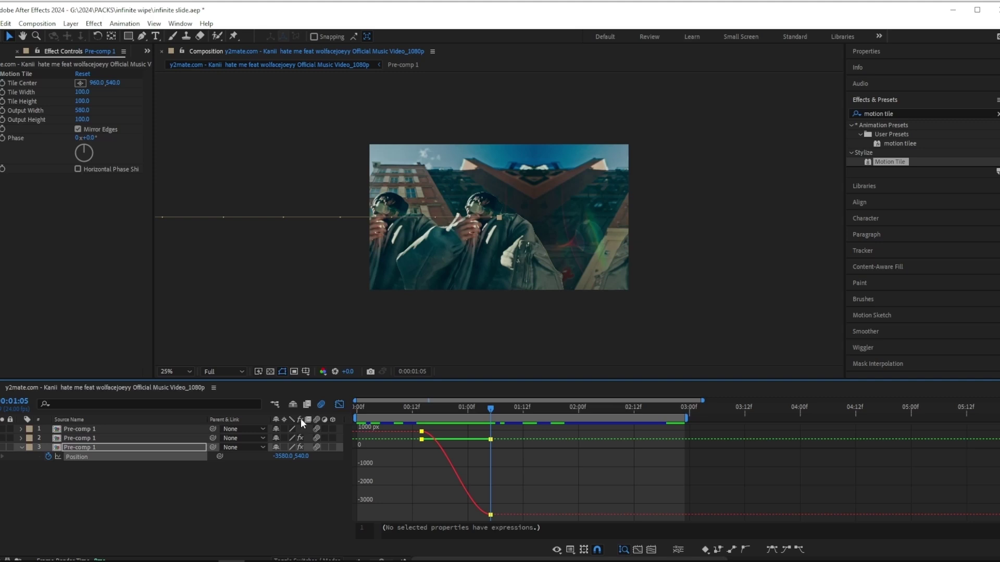
right_click(111, 456)
left_click(183, 324)
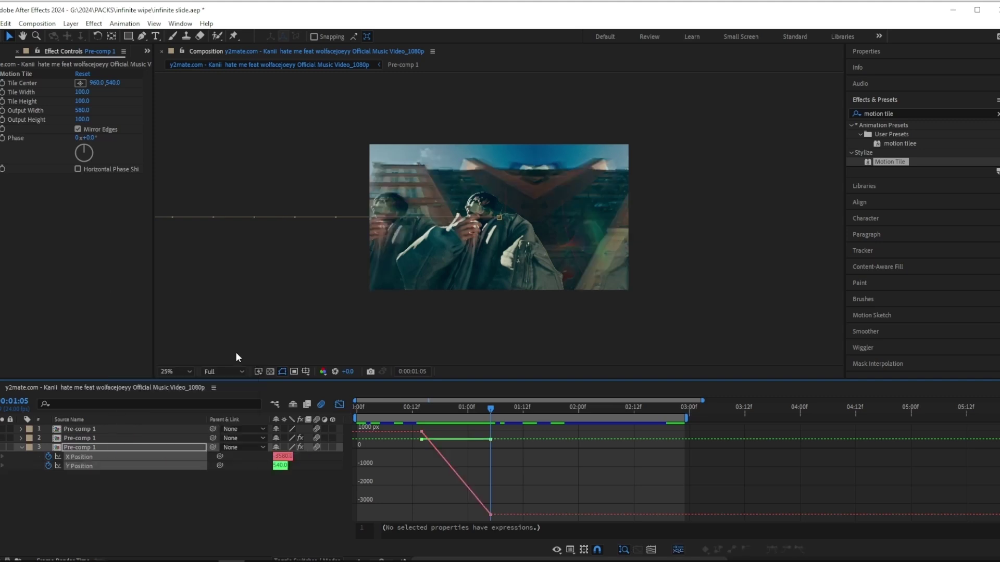
Easy-ease the separated position keyframes and shape the X Position curve to start flat and accelerate steeply into the last keyframe
left_click(339, 404)
left_click_drag(539, 492, 411, 453)
left_click_drag(529, 460, 477, 455)
left_click(340, 405)
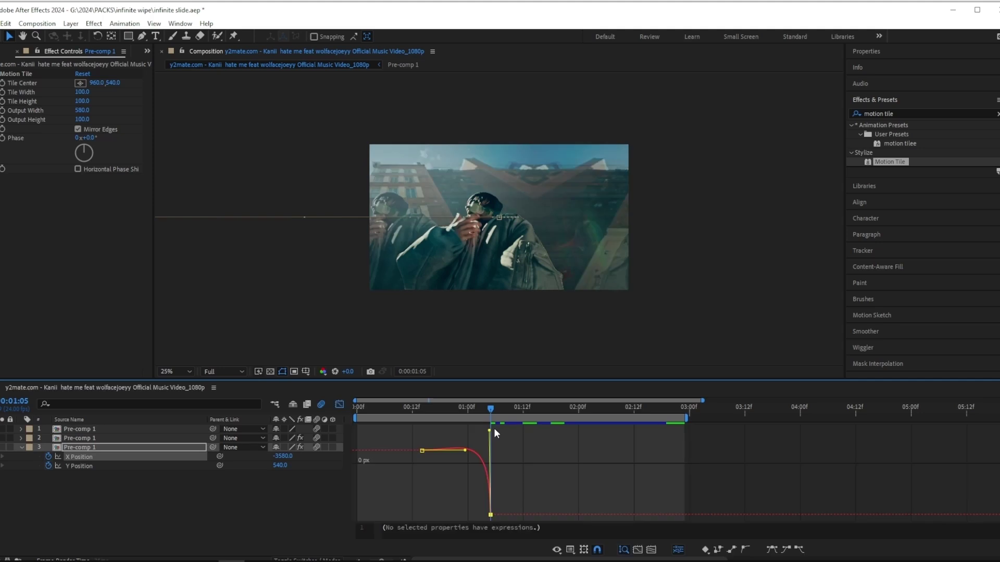
Preview the background slide from 0:00:00:14 with the composition fitted to the viewer and the graph editor closed
left_click_drag(490, 406, 422, 414)
key("space")
key("space")
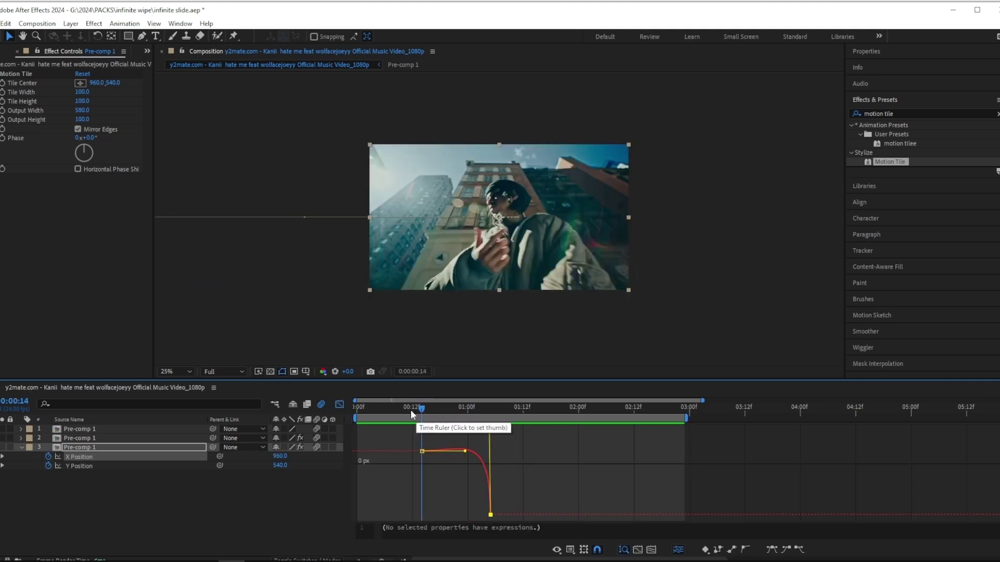
left_click(189, 371)
left_click(180, 193)
key("shift+F3")
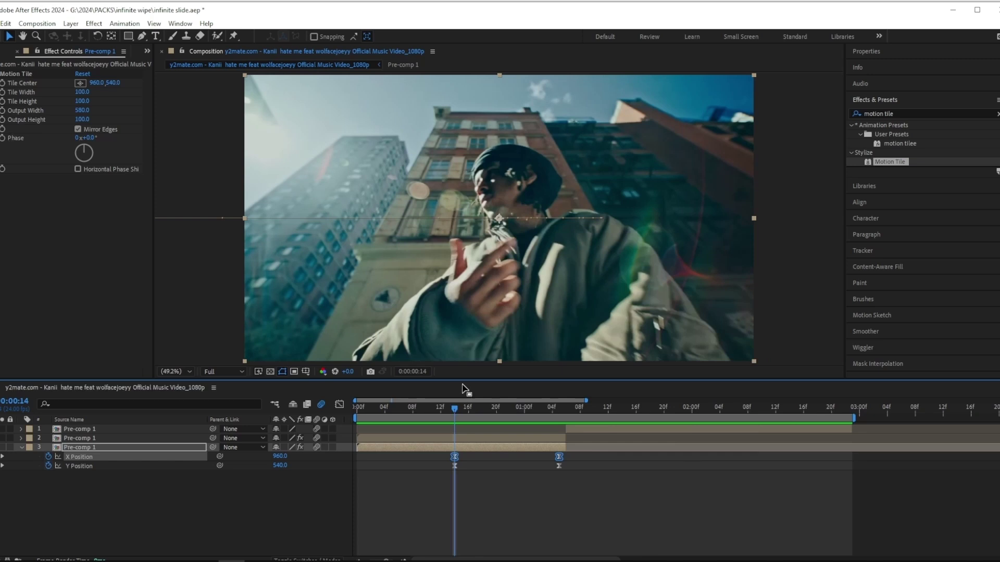
key("space")
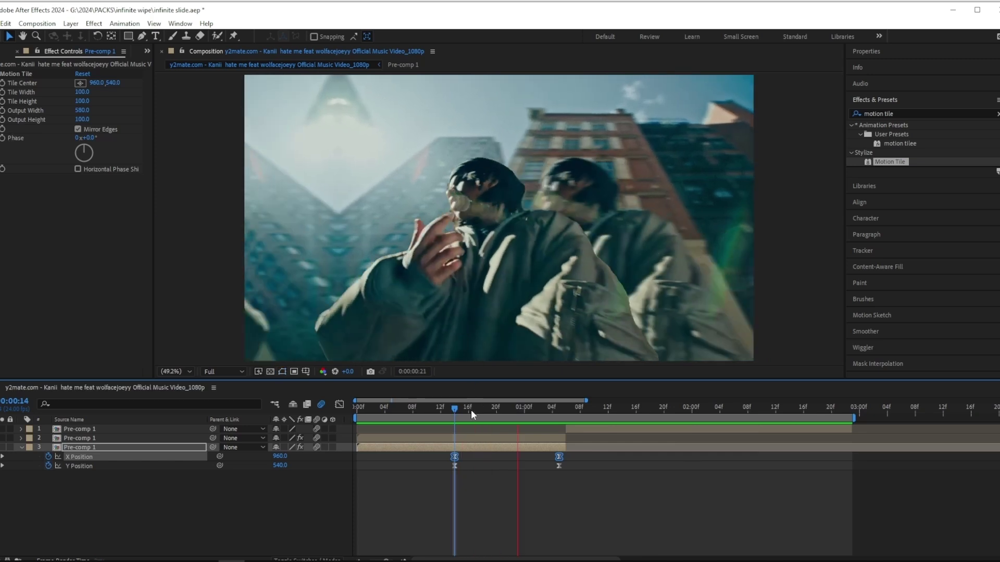
Apply Refine Soft Matte to the Roto Brush layer and set its Feather to 5.7
left_click_drag(458, 410, 462, 409)
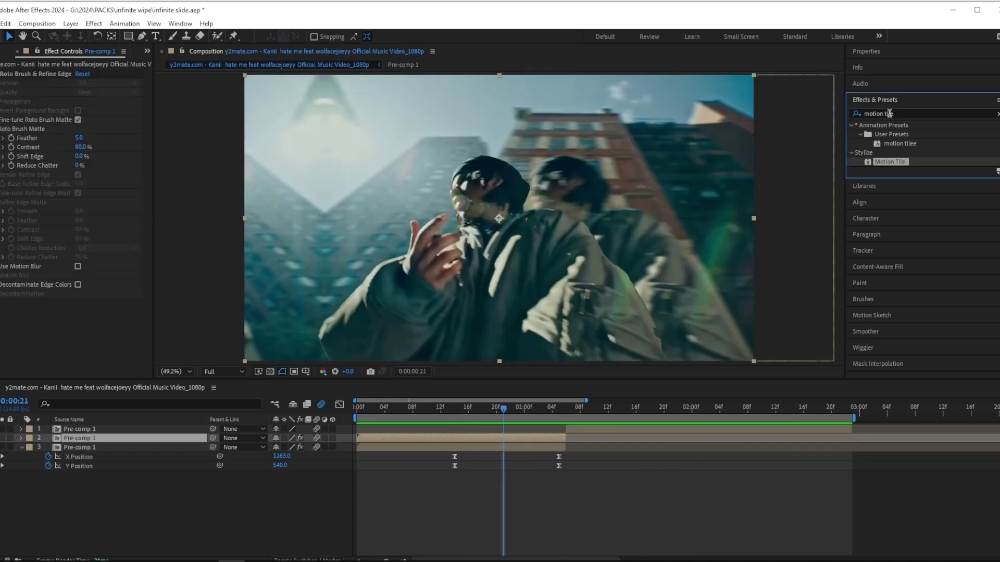
double_click(889, 114)
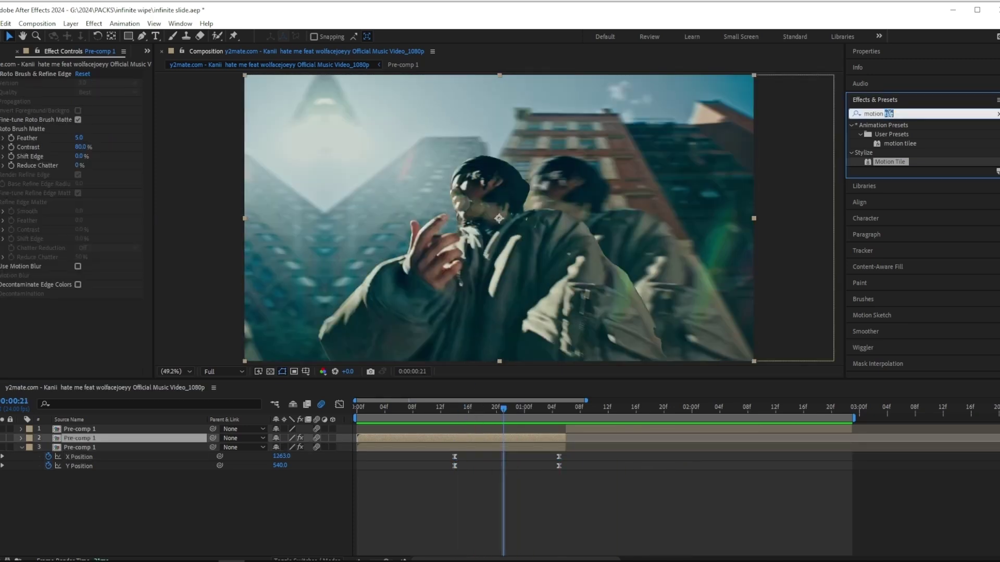
type("refine soft")
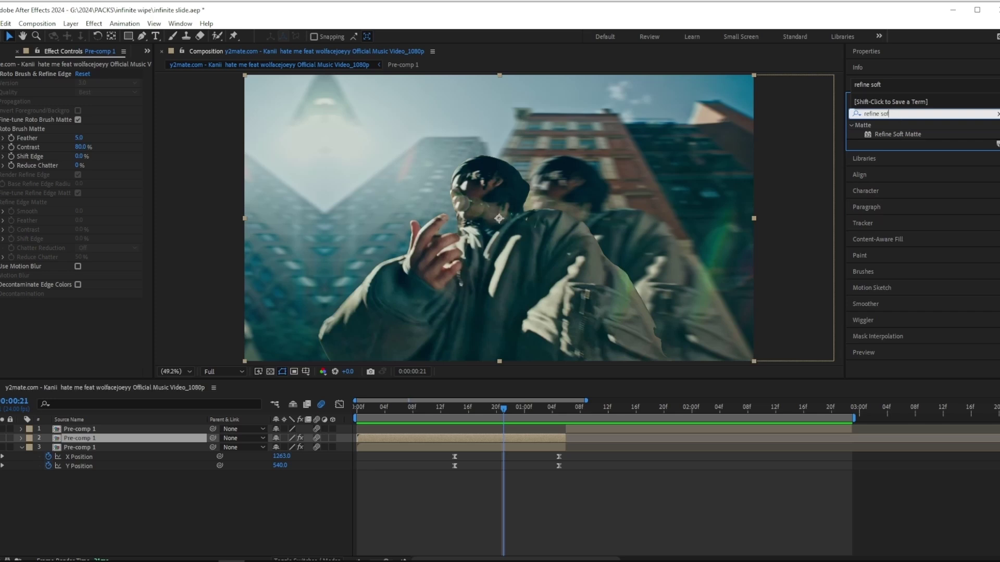
key("Return")
key("Return")
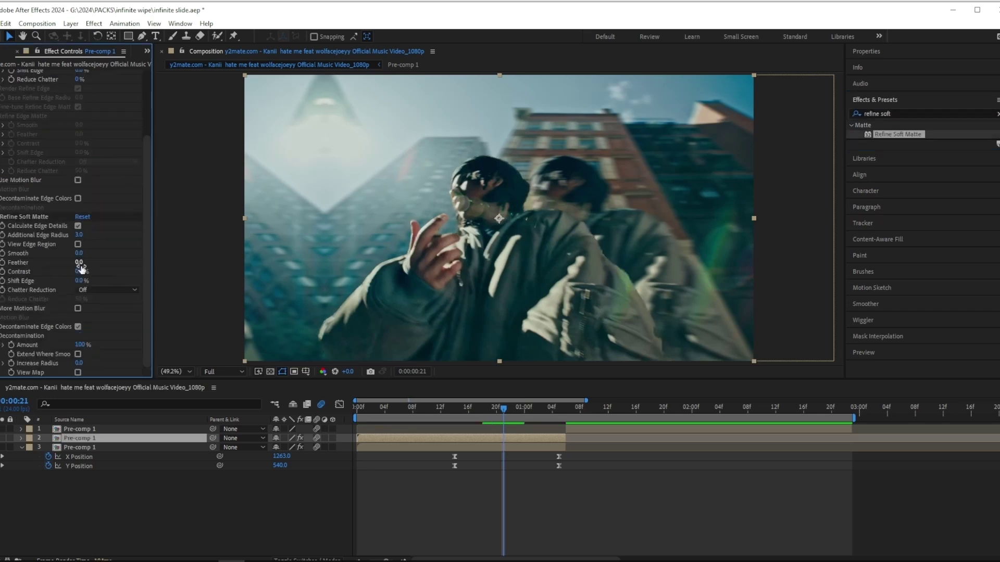
left_click_drag(80, 264, 93, 264)
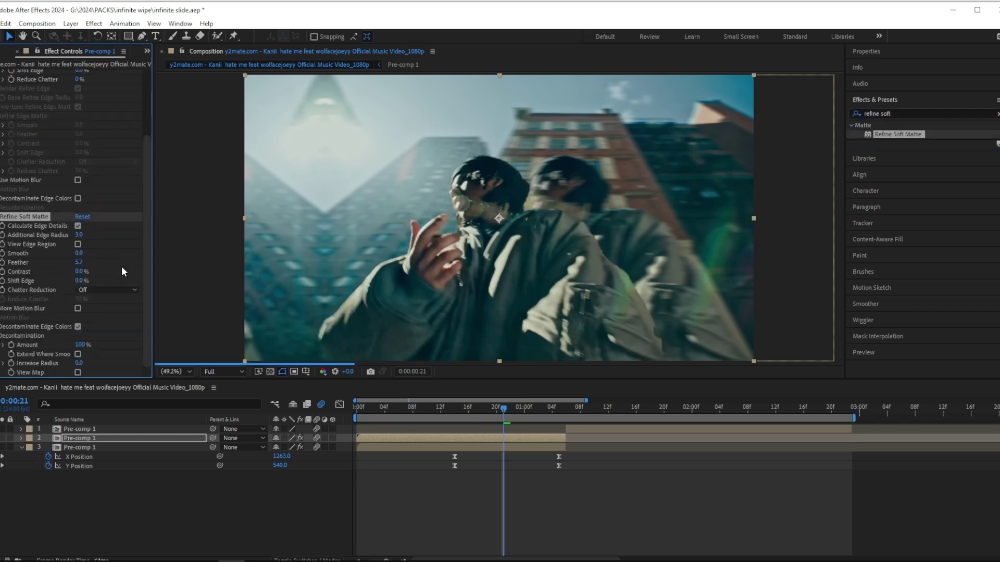
Check the refined cut-out at the end of the slide and preview the transition from the first frame
left_click_drag(505, 406, 559, 408)
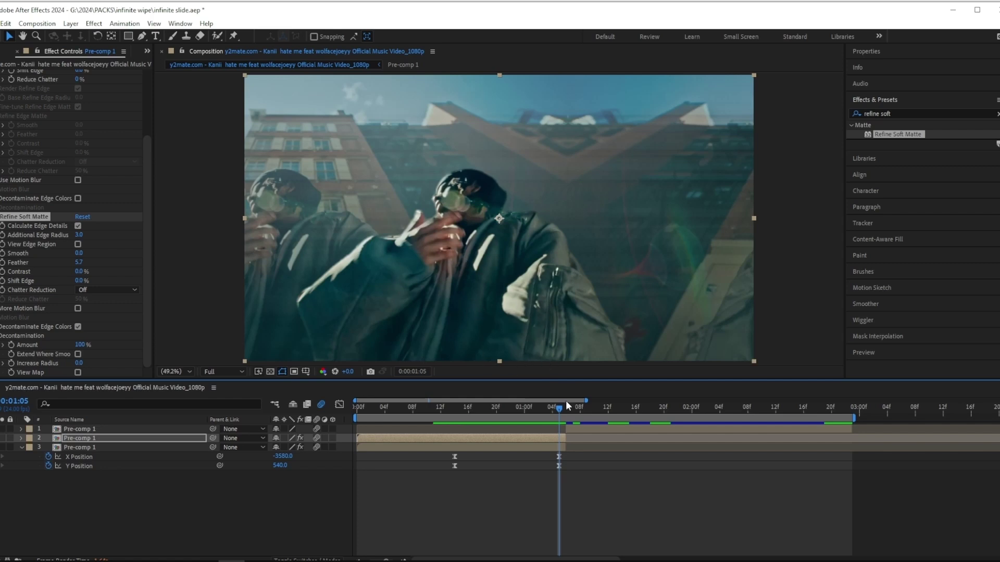
left_click_drag(440, 409, 357, 419)
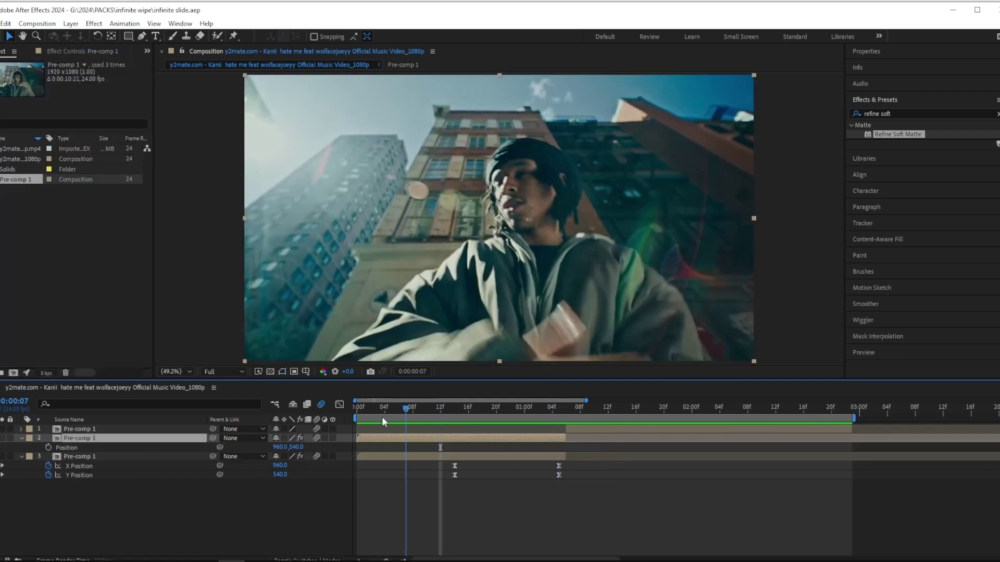
key("space")
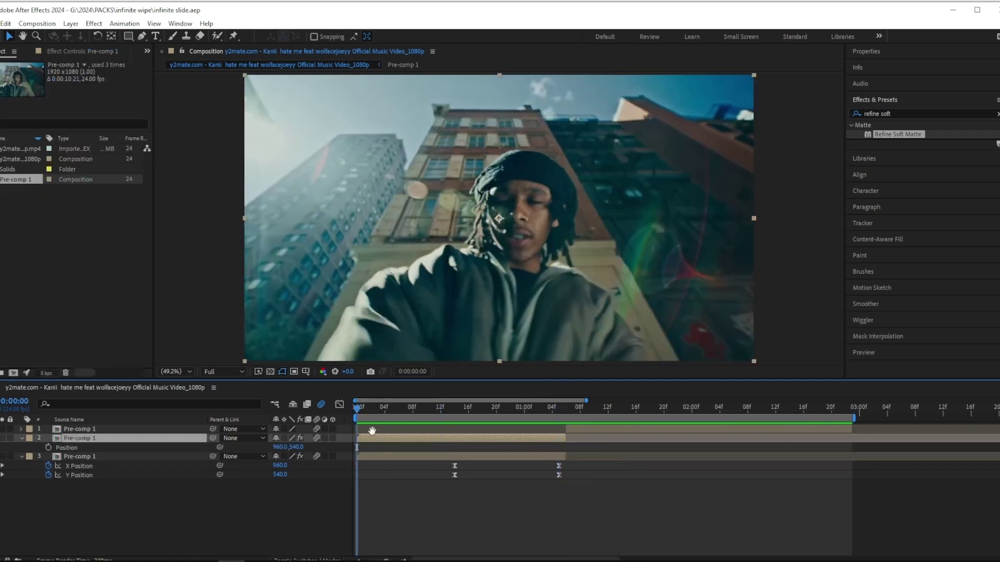
key("space")
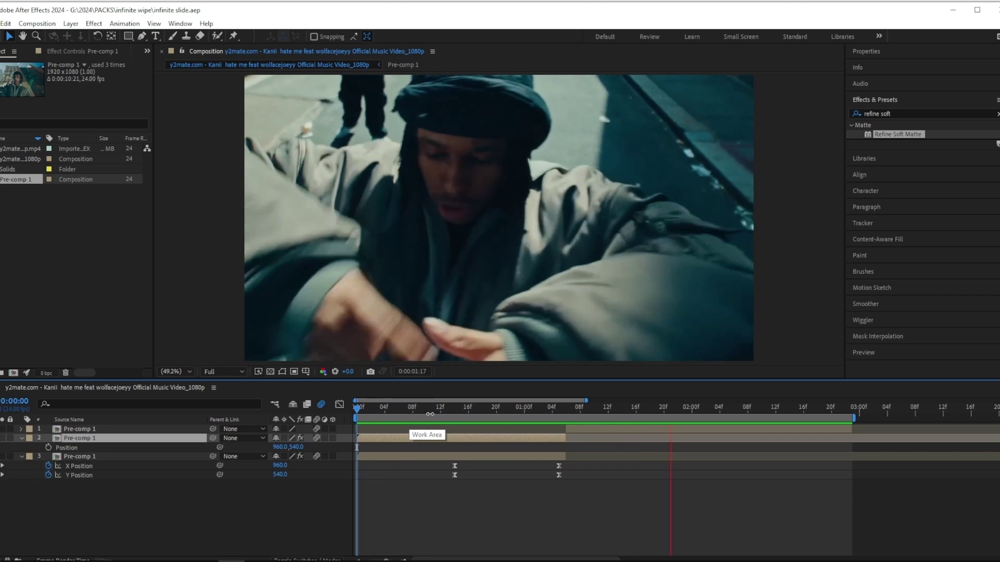
At 0:00:00:16, move the anchor point of the first clip's cut-out layer to the dark building near the frame's upper-right corner
left_click_drag(432, 407, 469, 407)
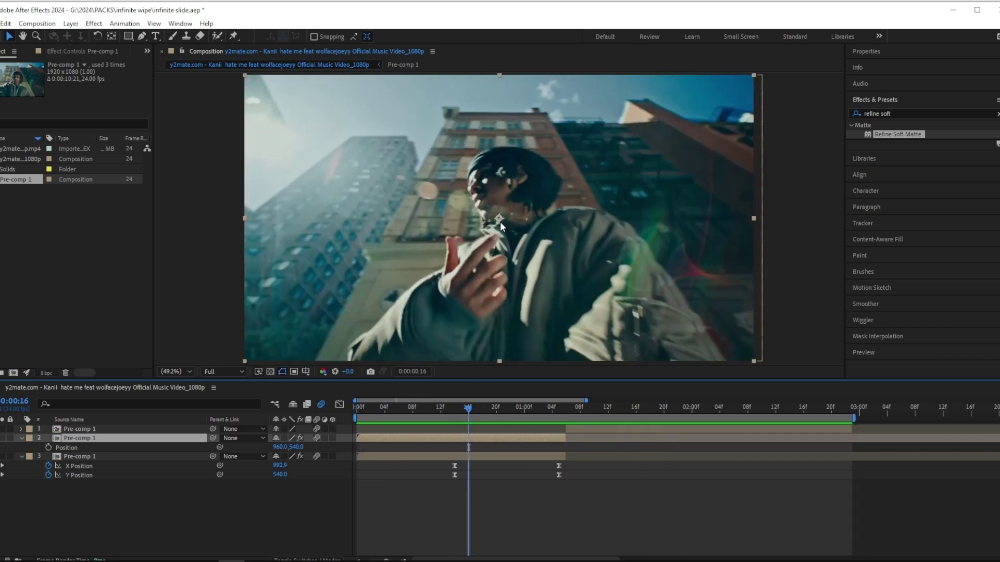
key("y")
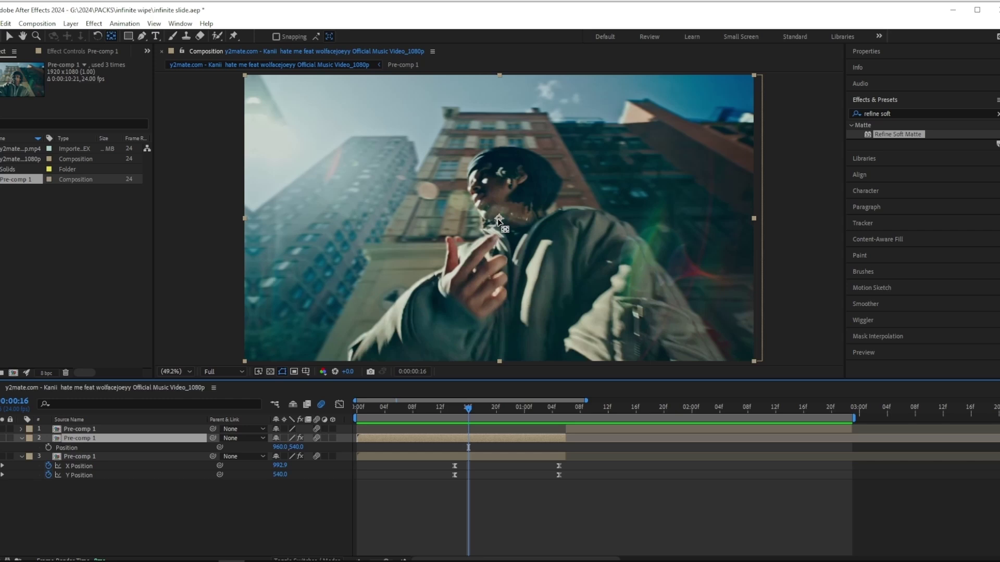
left_click_drag(498, 219, 652, 128)
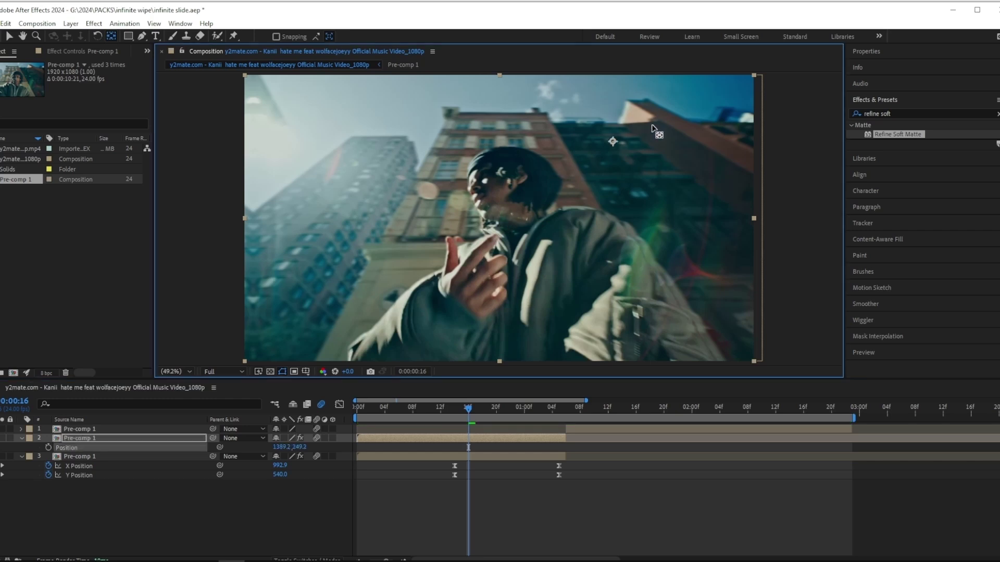
Keyframe the cut-out layer's Scale at 100% on 0:00:00:18 and at 250% on 0:00:01:05
left_click(480, 411)
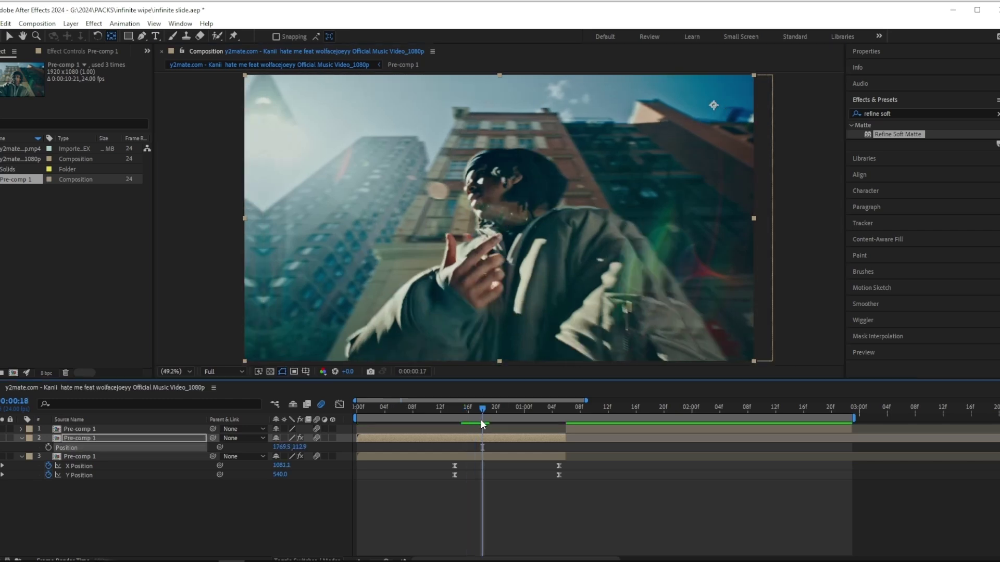
key("s")
left_click(49, 447)
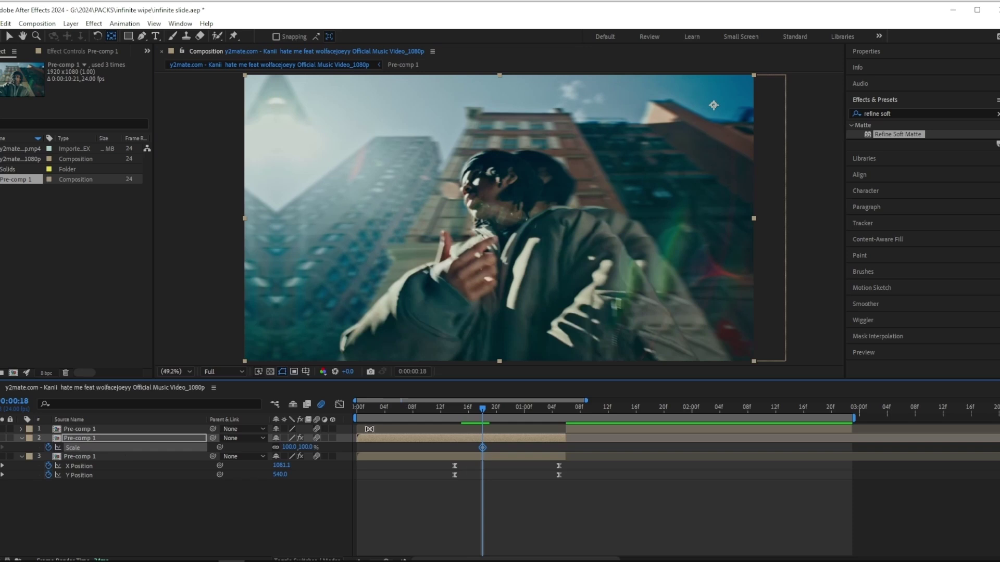
left_click_drag(482, 413, 559, 413)
left_click_drag(287, 447, 370, 452)
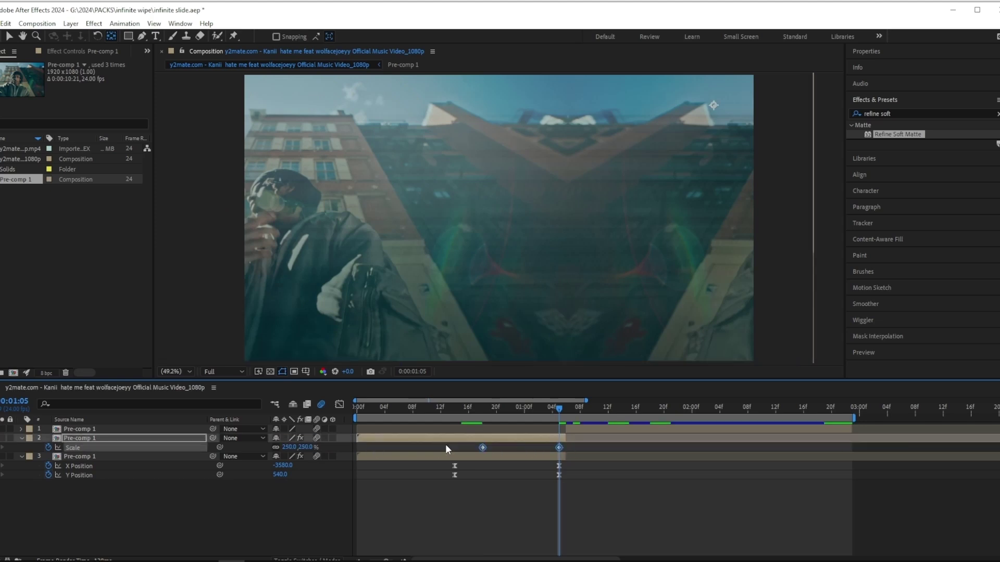
Easy-ease the Scale keyframes and shape their curve to start flat and rise steeply into the last keyframe
key("F9")
left_click(339, 404)
left_click(468, 408)
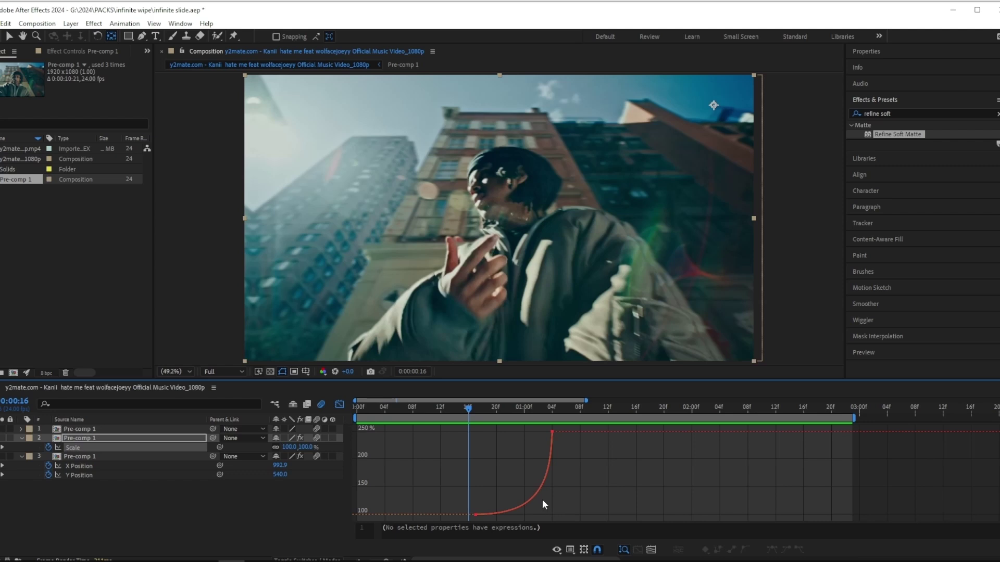
Close the graph editor and move the first clip background's starting X Position keyframe earlier to 0:00:00:10
left_click(339, 405)
left_click(455, 465)
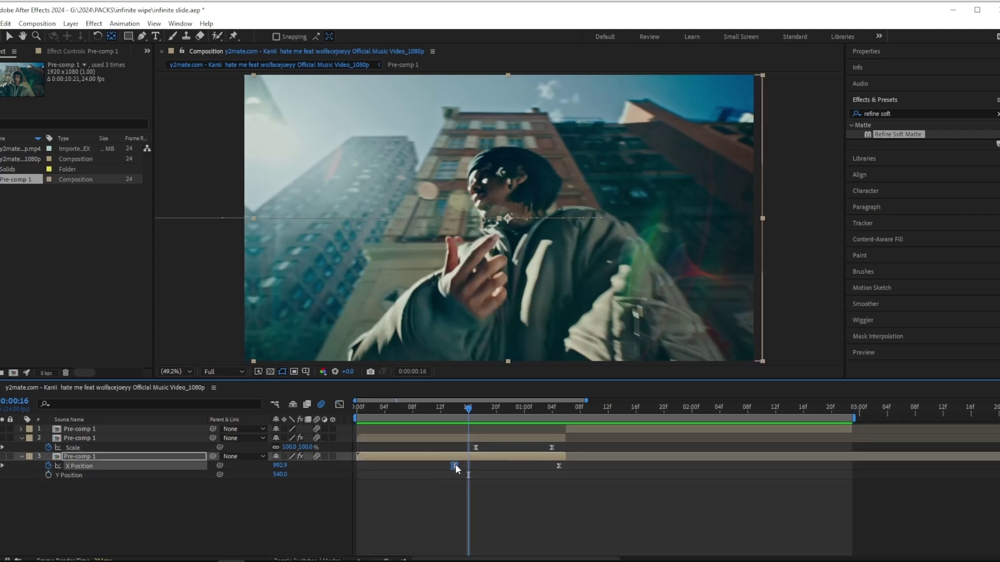
left_click_drag(455, 464, 426, 467)
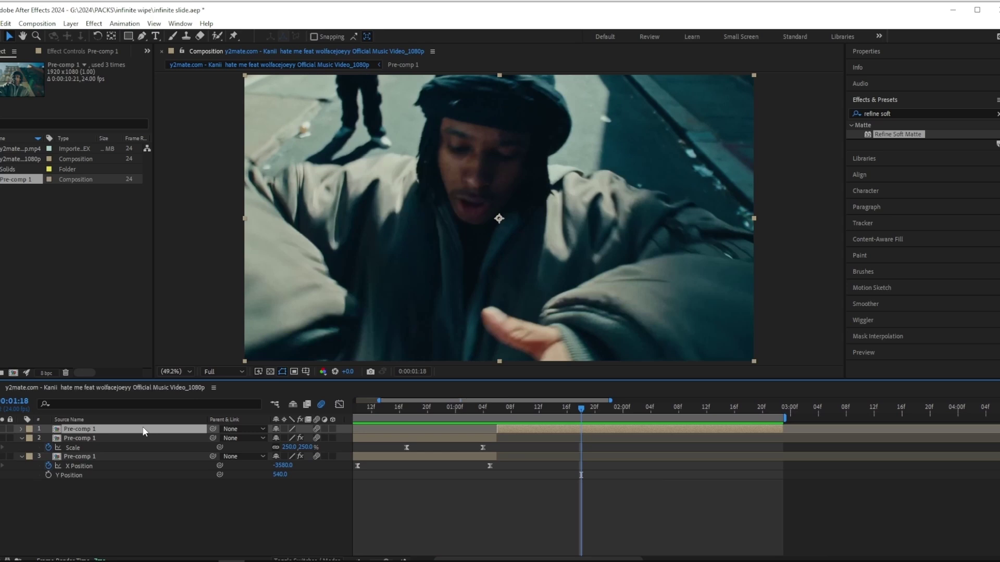
Duplicate the second clip's layer, rotoscope the subject on the top copy with Roto Brush from 0:00:01:18, and freeze the result
key("ctrl+d")
left_click(217, 36)
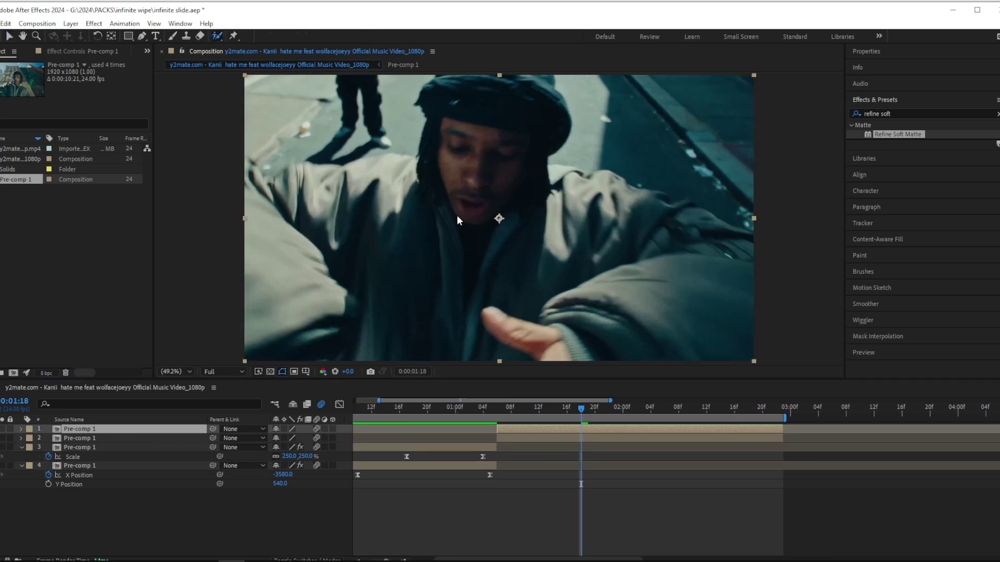
double_click(469, 261)
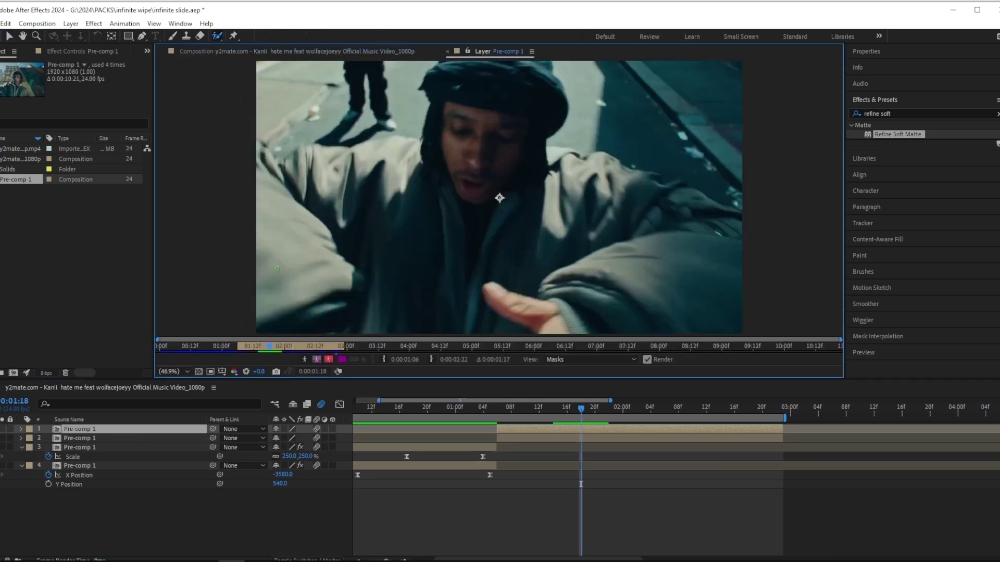
left_click_drag(295, 291, 542, 86)
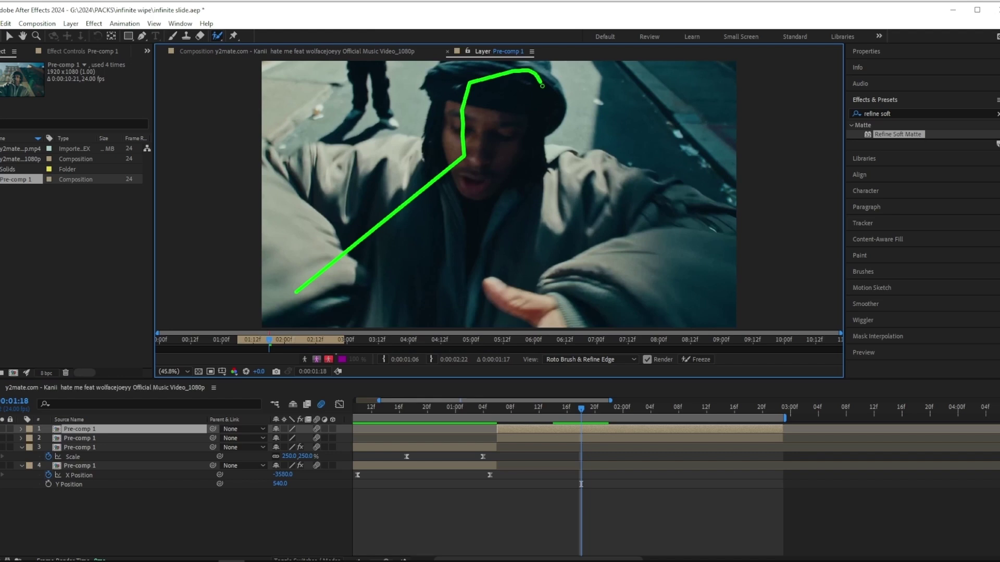
left_click(688, 360)
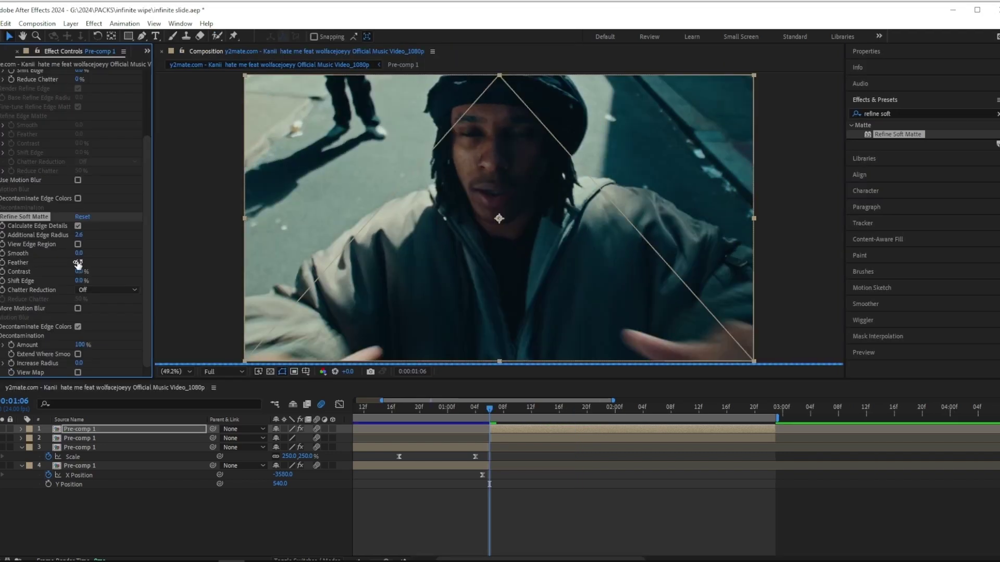
Set Feather to 7.2 in Refine Soft Matte on the second clip's cut-out and scrub to 0:00:01:15 to check the edges
left_click_drag(78, 263, 81, 263)
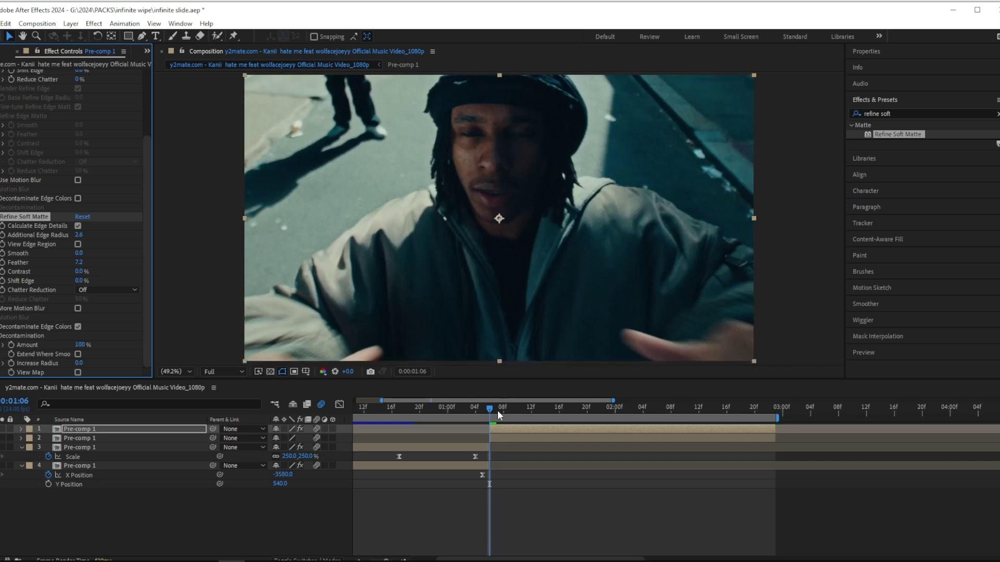
left_click_drag(497, 411, 553, 412)
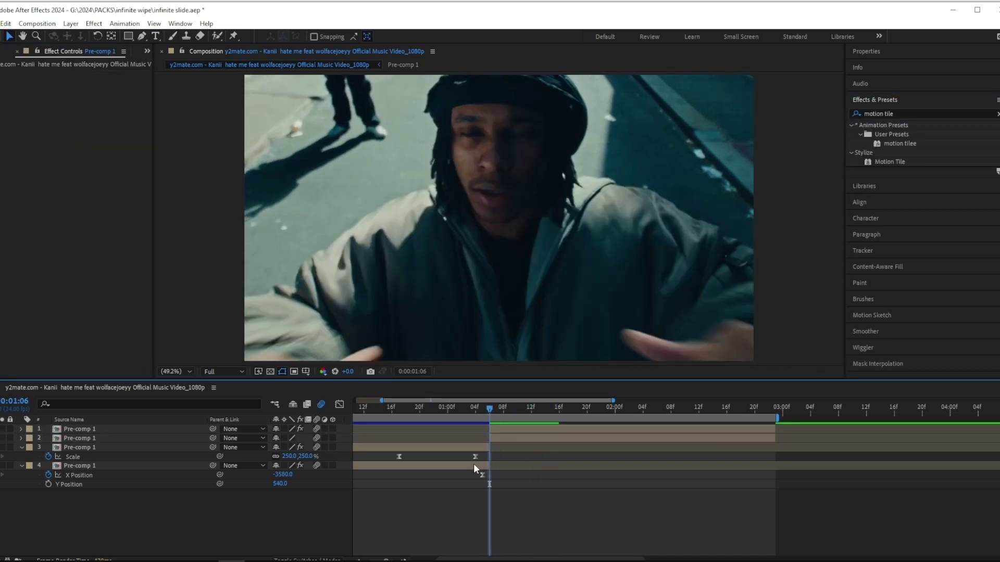
Copy the Motion Tile effect from the first clip's background to the second clip's background layer
left_click(473, 464)
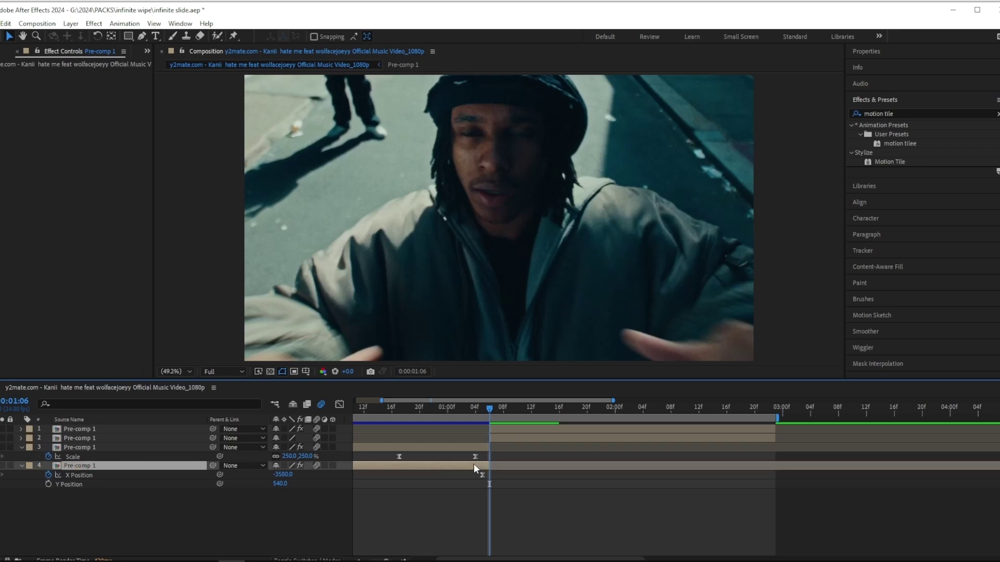
left_click(17, 72)
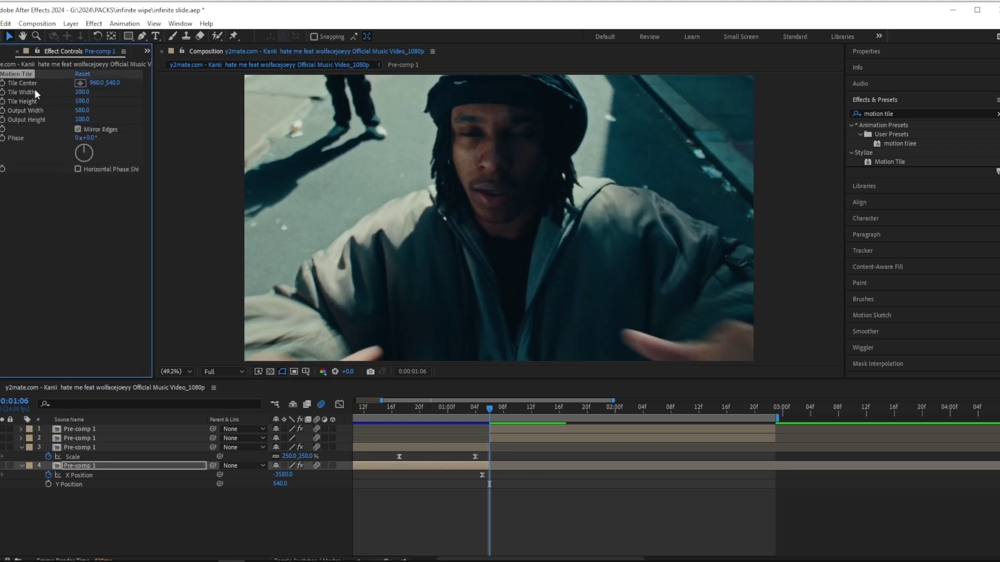
left_click(494, 438)
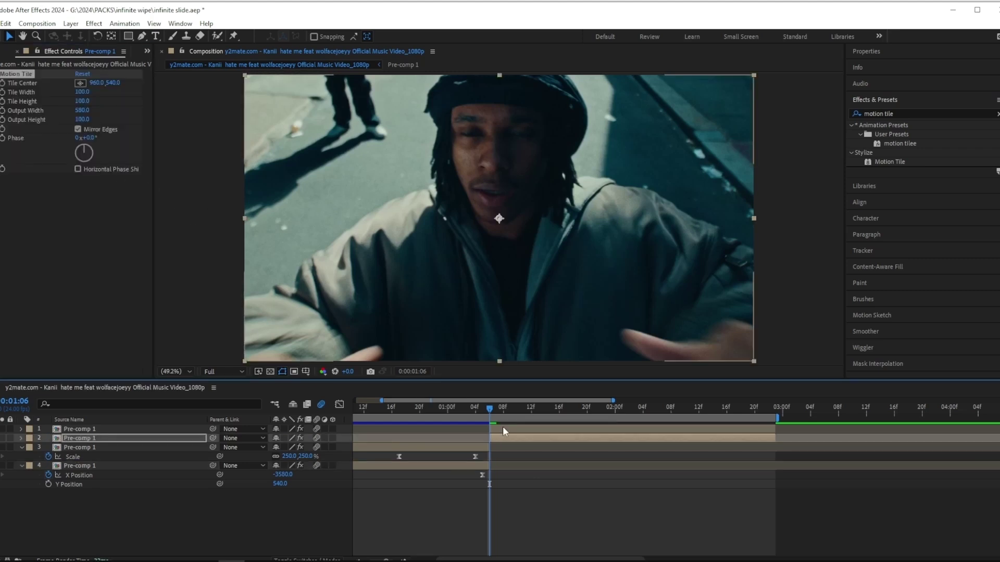
Offset the second clip's background horizontally to Position 5400, 540 and keyframe it at 0:00:01:06
key("p")
scroll(474, 236, "down", 4)
left_click_drag(474, 236, 774, 238)
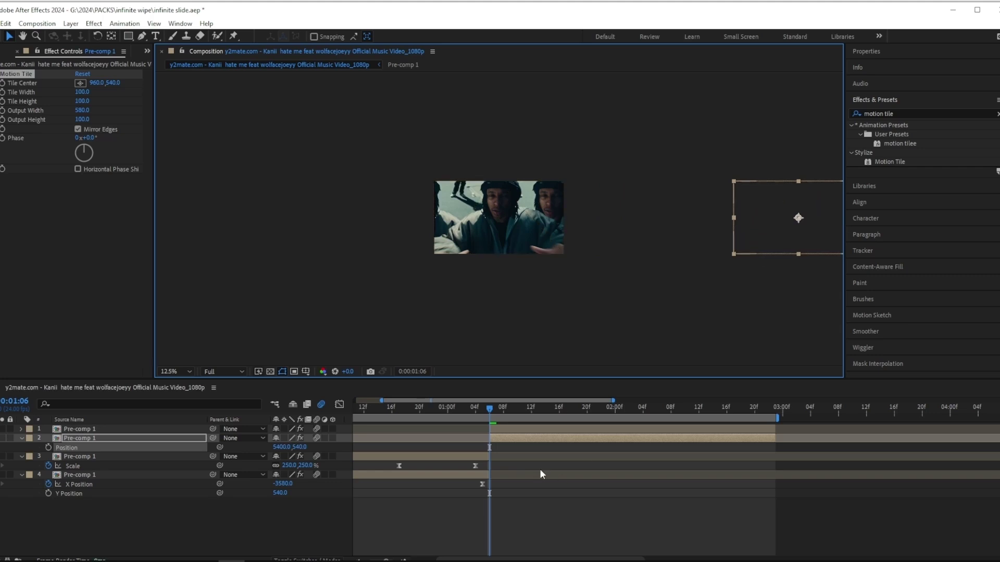
left_click(48, 447)
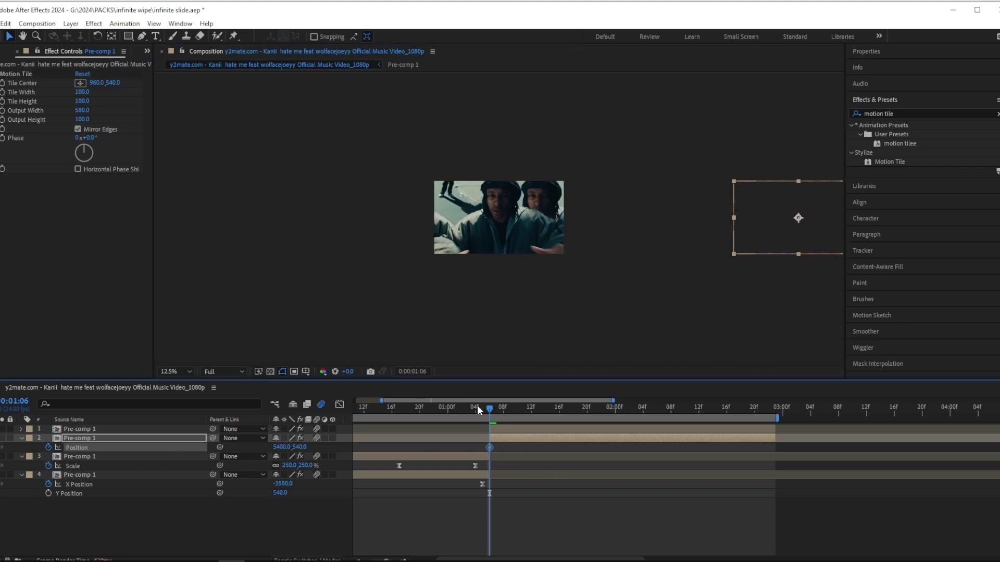
At 0:00:02:12, reset the second background's Position to 960, 540, with the composition fitted to the viewer
left_click_drag(489, 408, 701, 421)
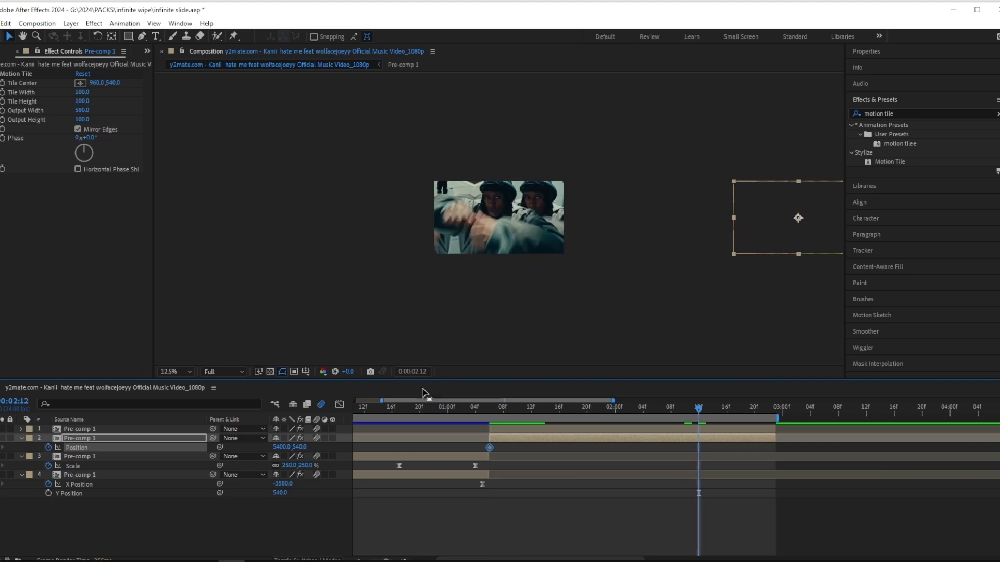
left_click(182, 372)
left_click(183, 191)
right_click(131, 447)
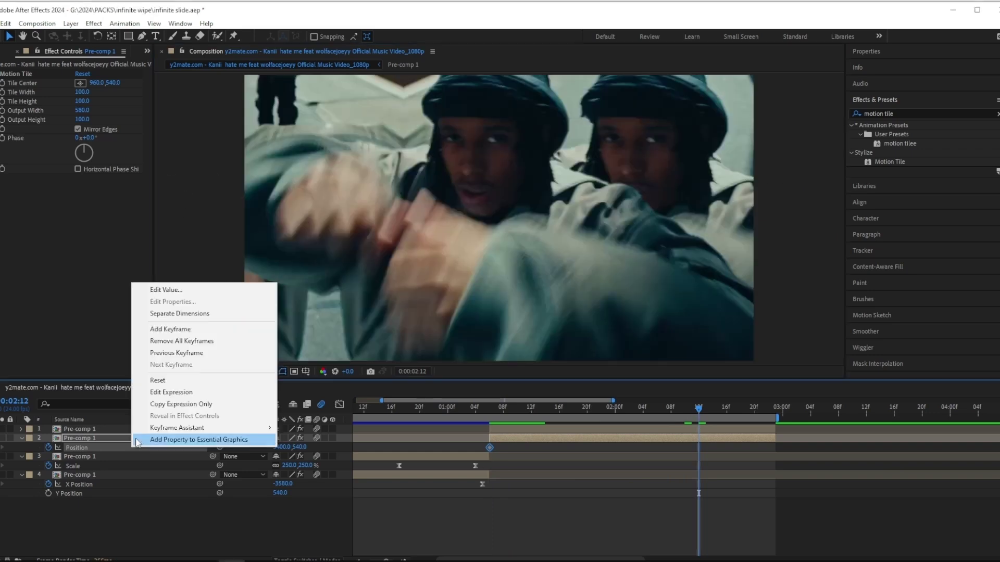
left_click(175, 379)
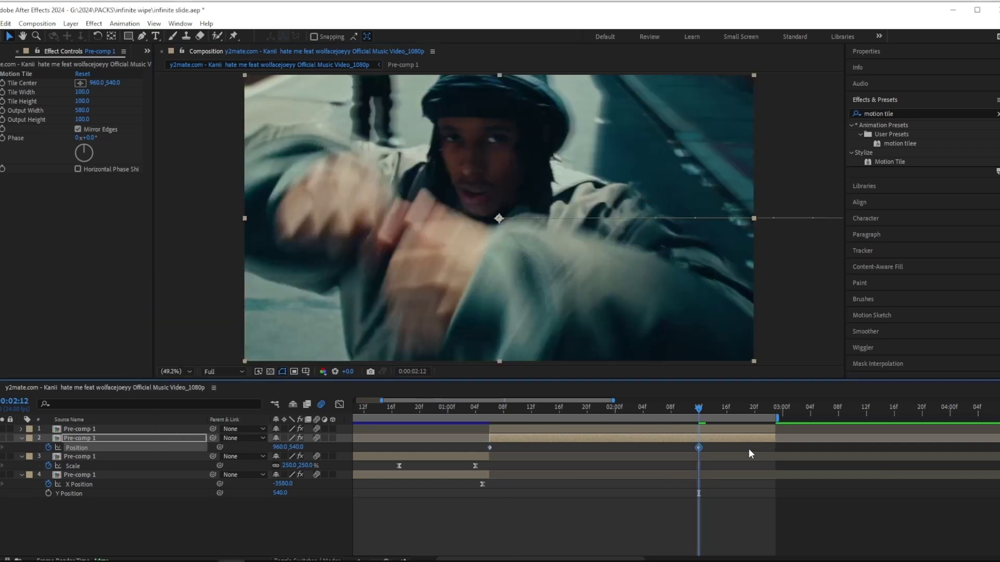
Separate the second background's Position dimensions and easy-ease both X Position keyframes
left_click_drag(748, 454, 456, 441)
right_click(180, 447)
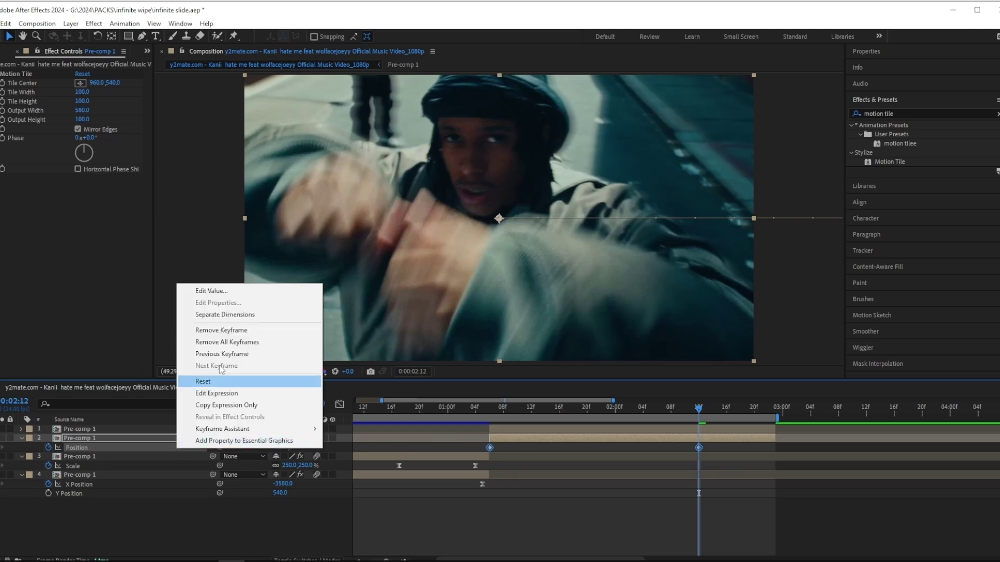
left_click(208, 316)
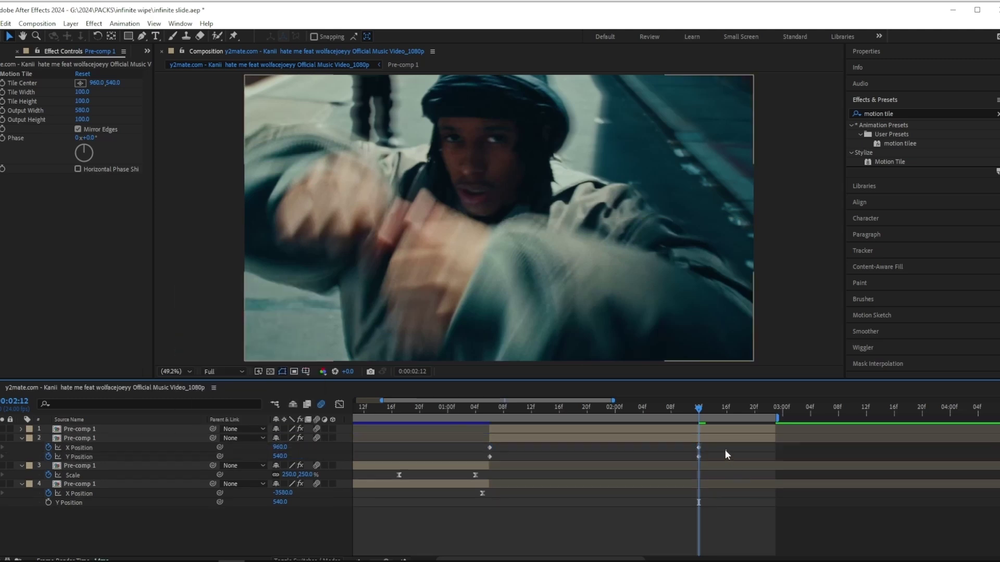
left_click_drag(725, 448, 480, 445)
key("F9")
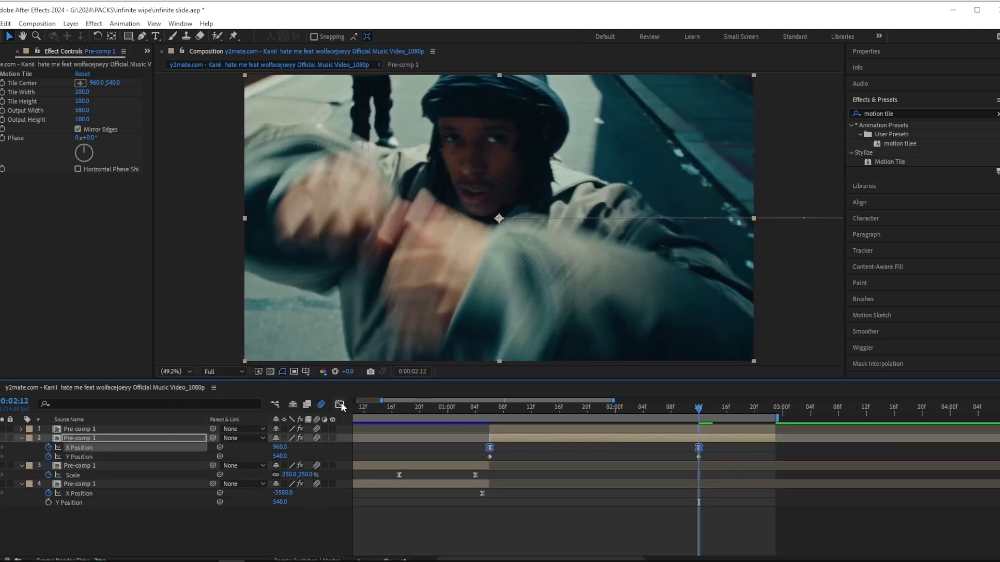
Shape the second background's X Position curve to drop steeply from its first keyframe and flatten gradually into the last
left_click(339, 404)
left_click(549, 443)
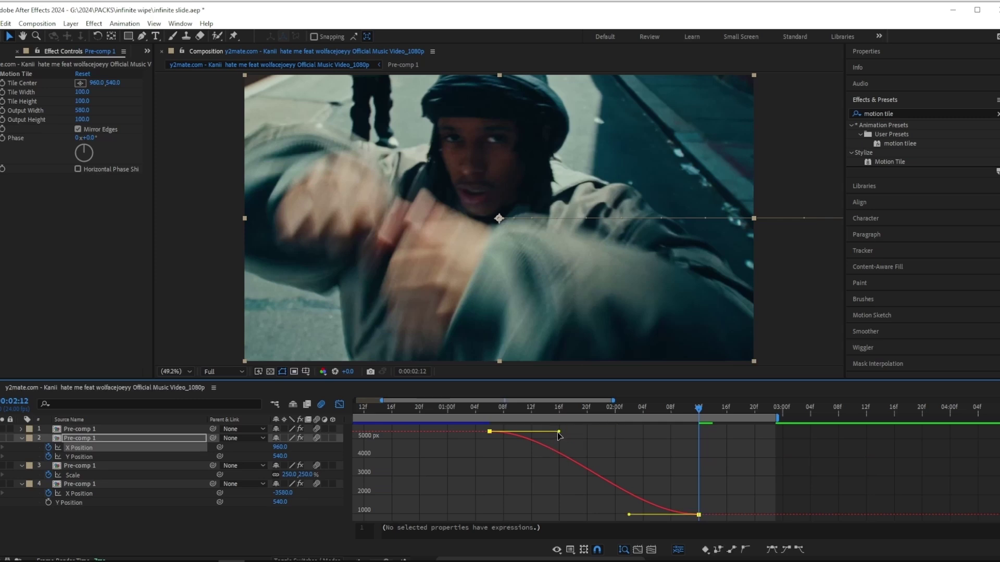
left_click_drag(557, 433, 411, 496)
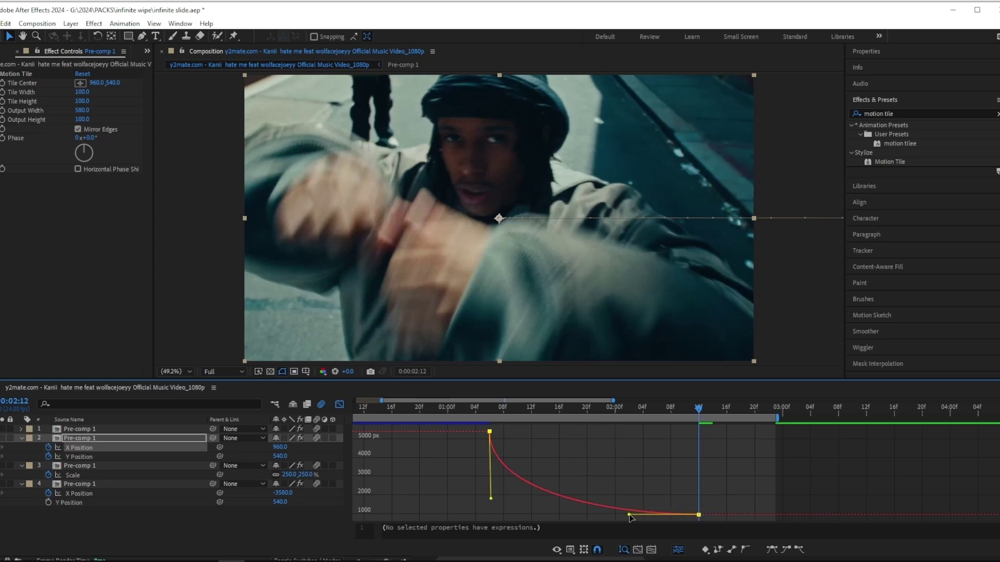
left_click_drag(629, 514, 504, 517)
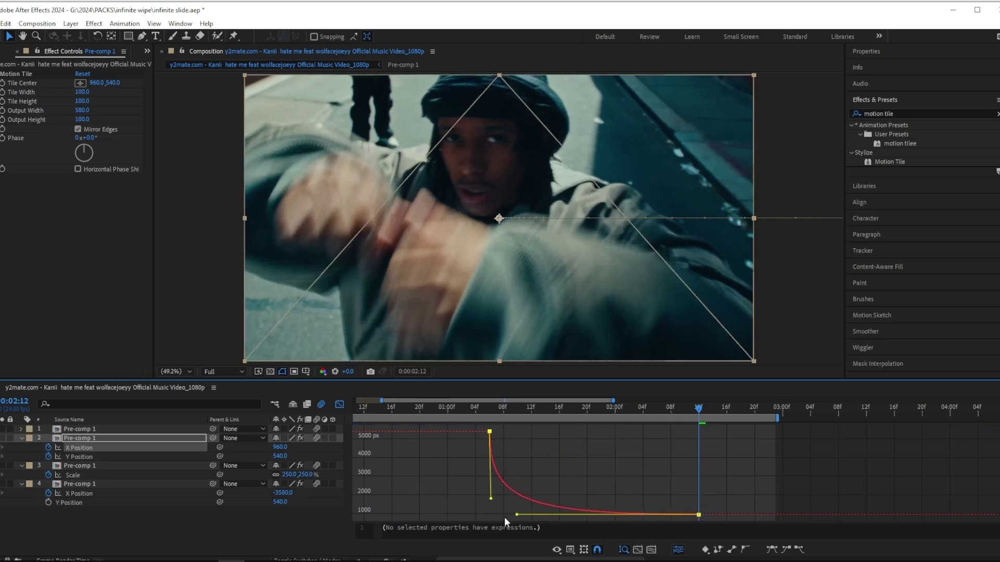
Close the graph editor and preview the complete slide transition from 0:00:00:10
left_click(489, 405)
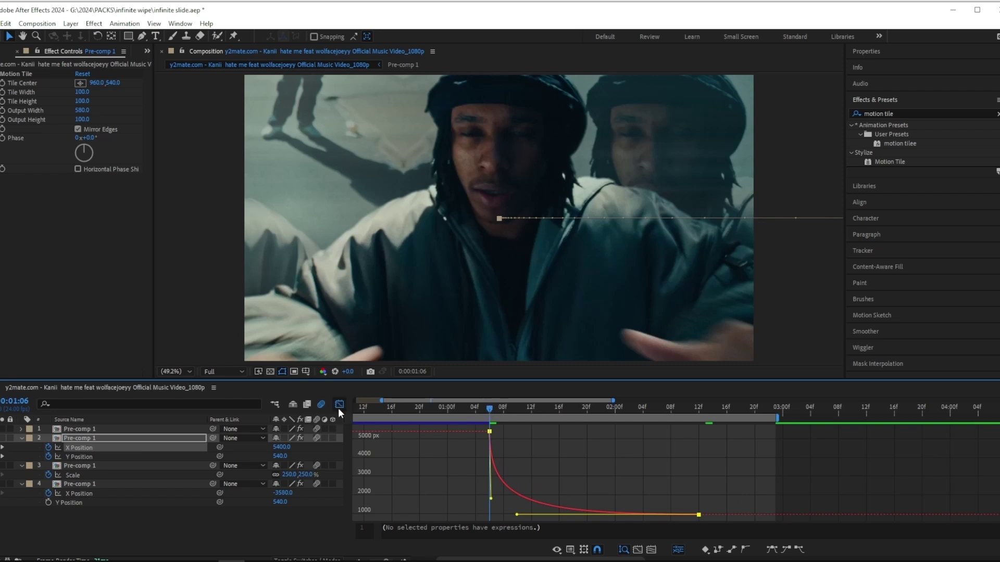
left_click(338, 407)
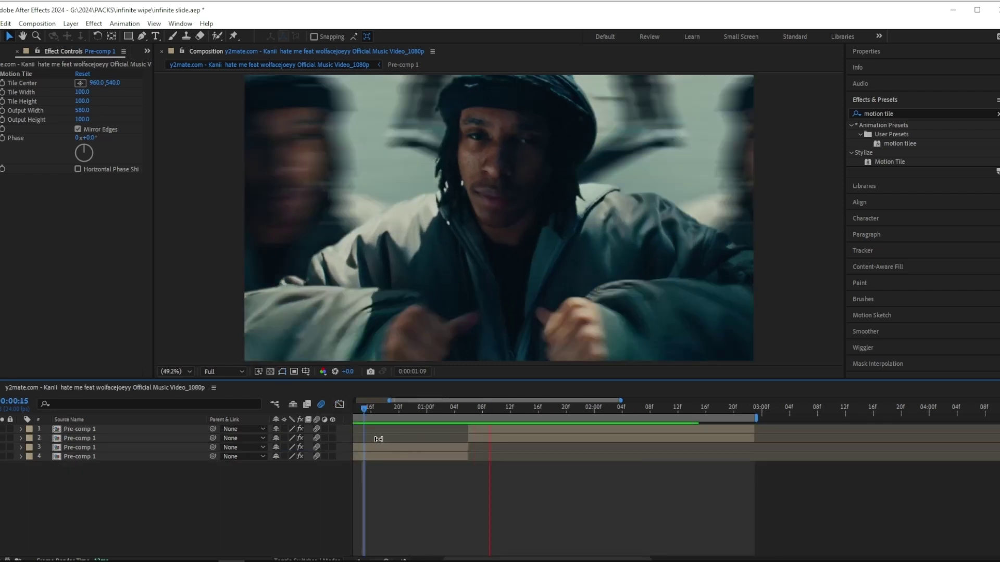
left_click_drag(436, 492, 529, 492)
left_click(428, 409)
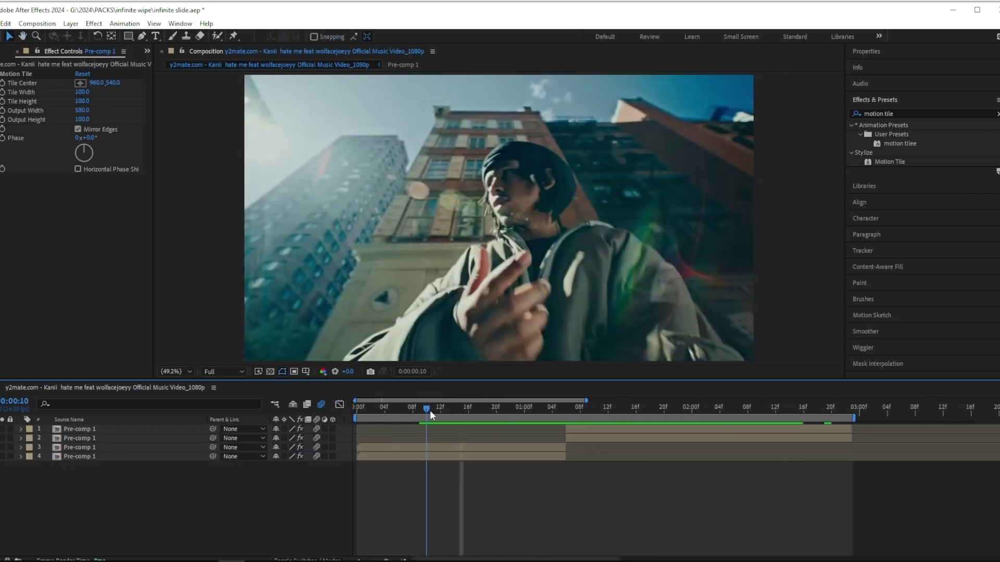
key("space")
key("space")
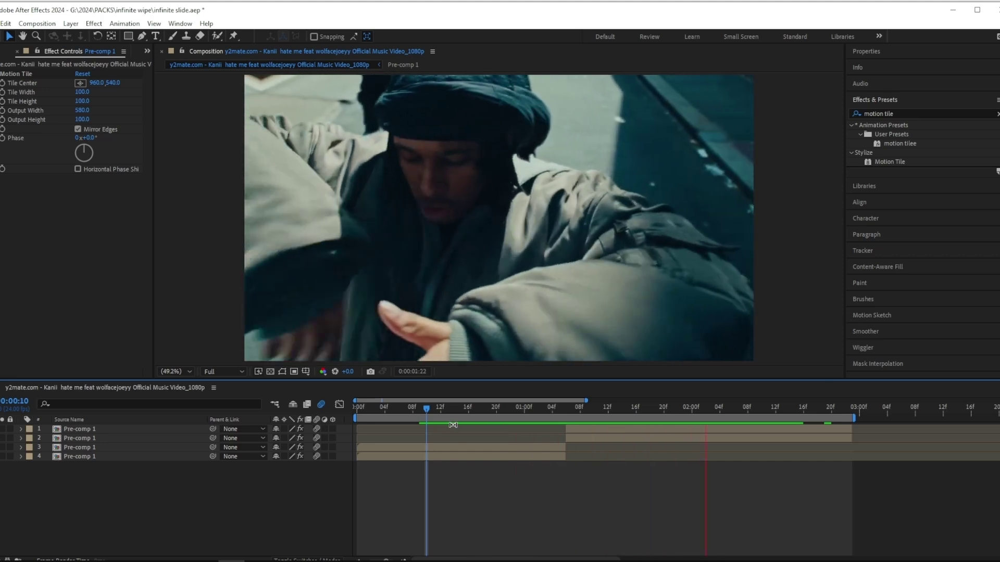
At 0:00:01:06, move the anchor point of the second clip's cut-out layer to the frame's upper-left corner
left_click(493, 217)
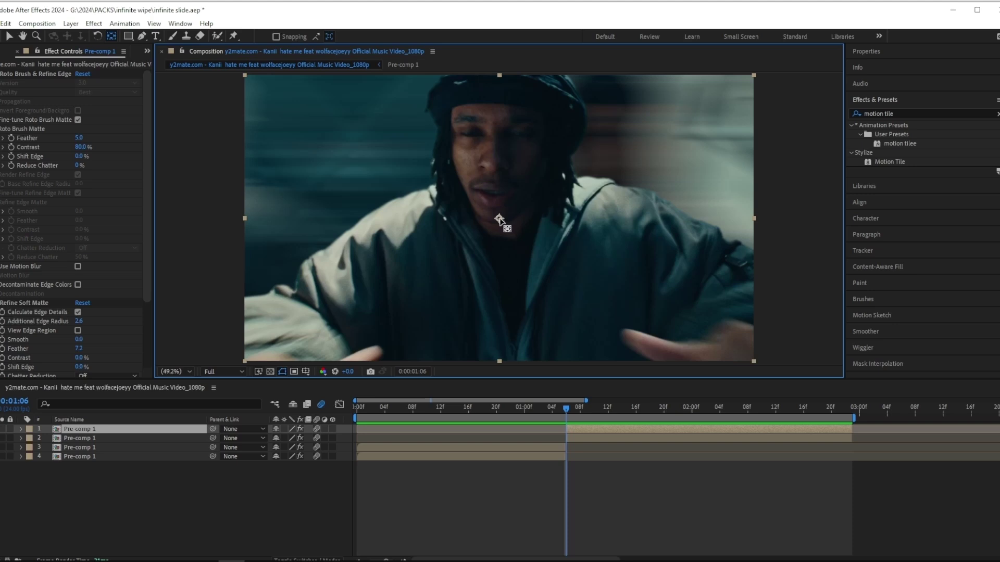
left_click_drag(499, 218, 253, 88)
key("v")
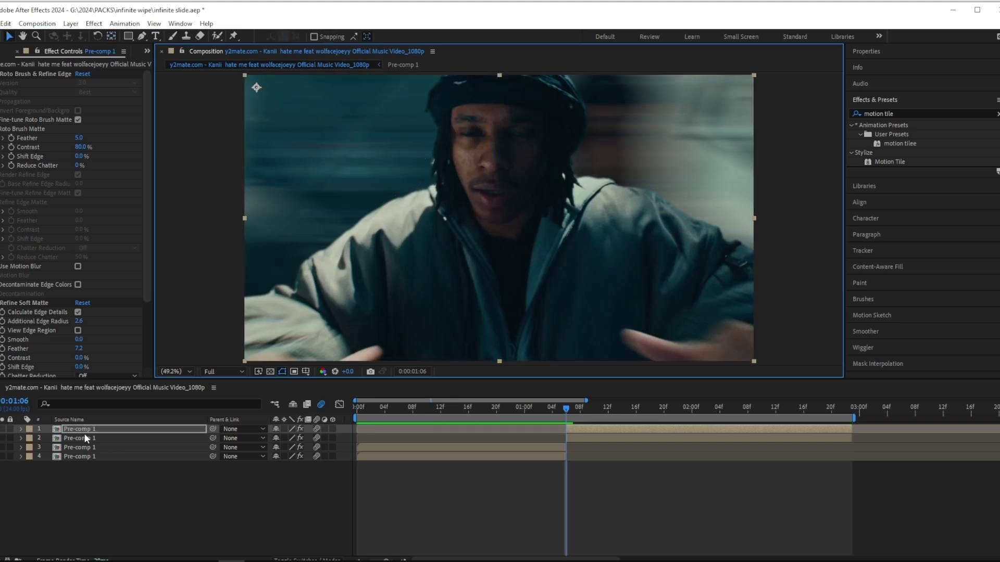
Animate the second clip's cut-out Scale from 307% at 0:00:01:06 down to 100% at 0:00:02:15
key("s")
left_click(49, 438)
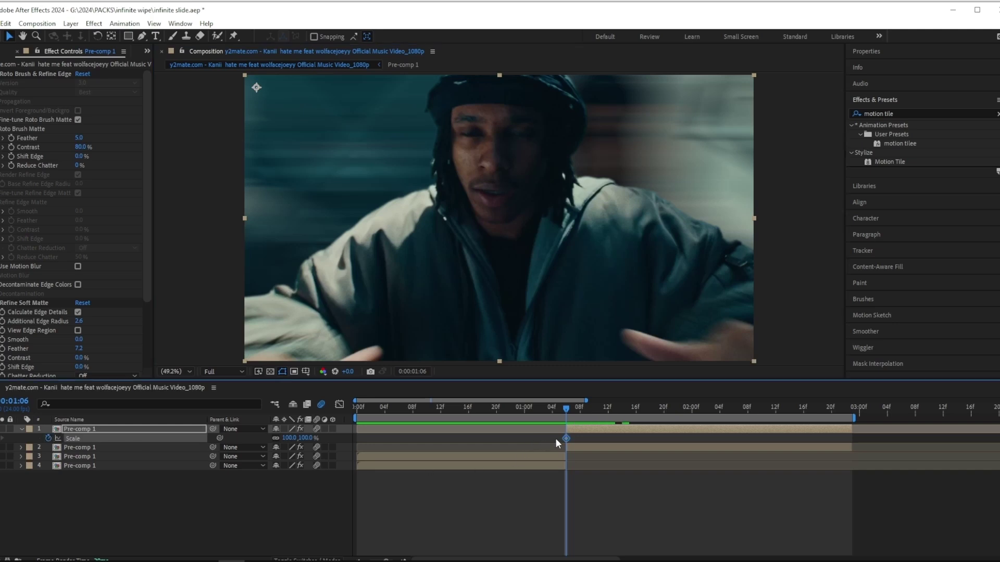
left_click_drag(566, 439, 796, 439)
left_click_drag(303, 440, 412, 434)
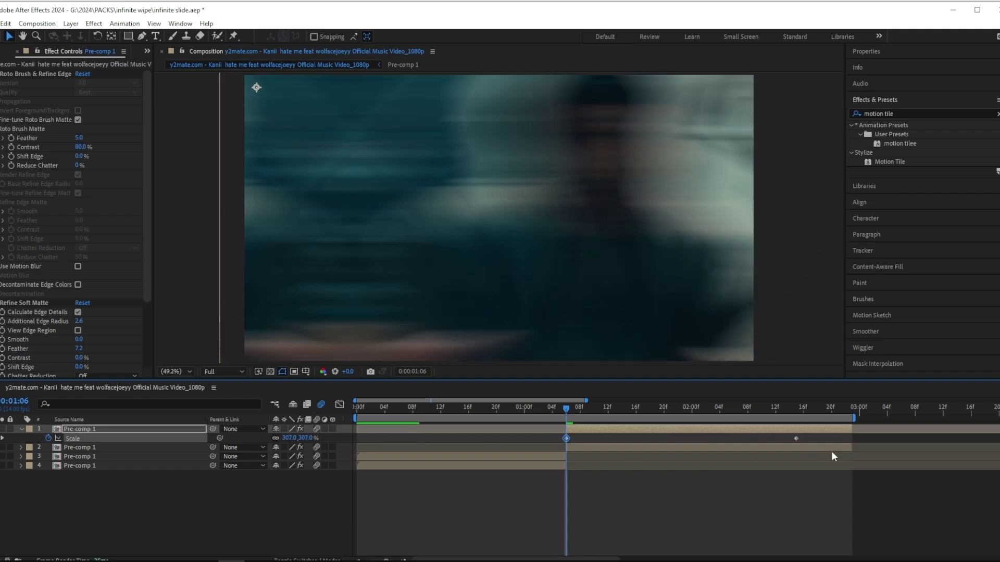
Easy-ease both Scale keyframes and shape the curve to drop steeply at first, then flatten gradually into the last keyframe
left_click_drag(832, 451, 549, 446)
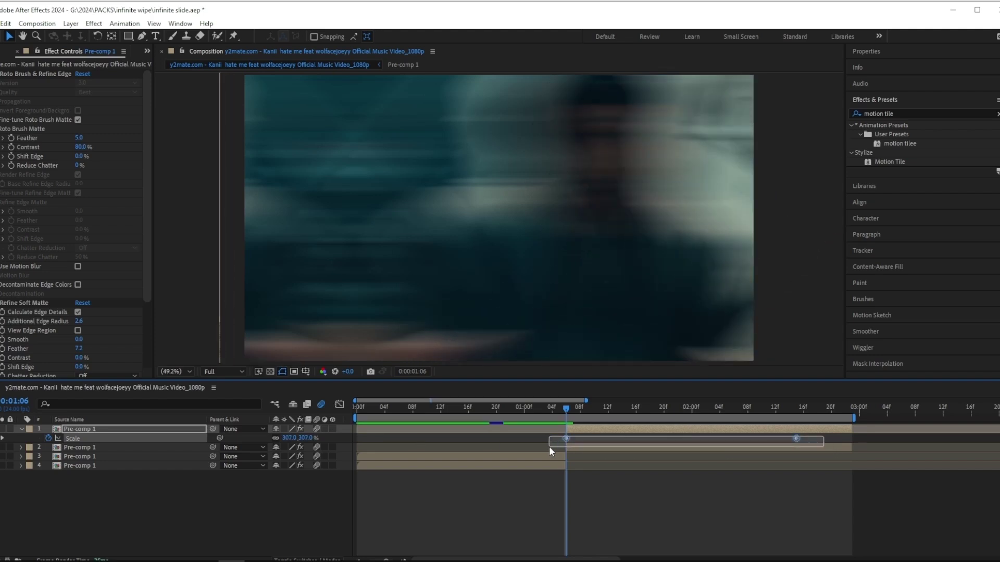
left_click(339, 405)
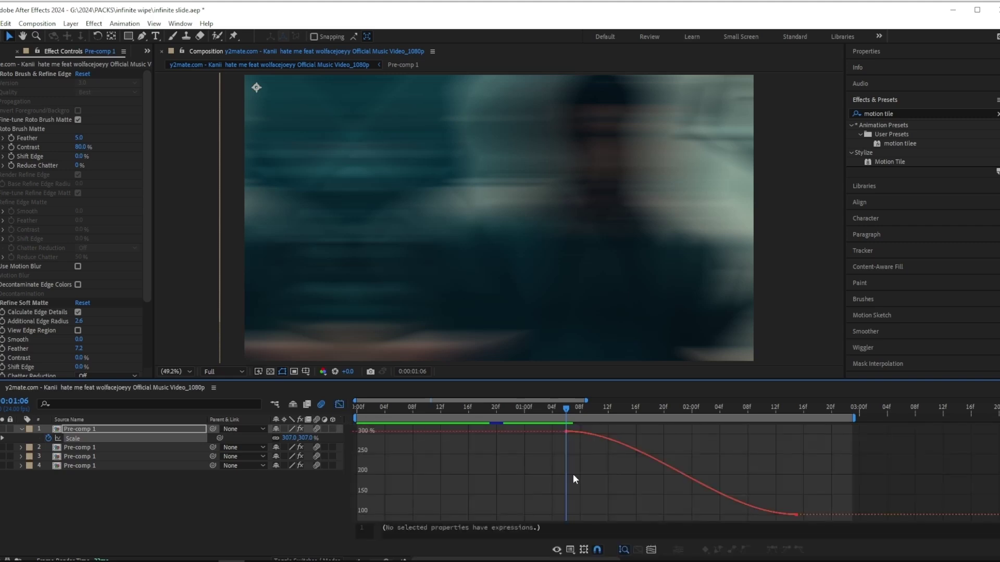
left_click(607, 439)
left_click_drag(644, 435, 544, 510)
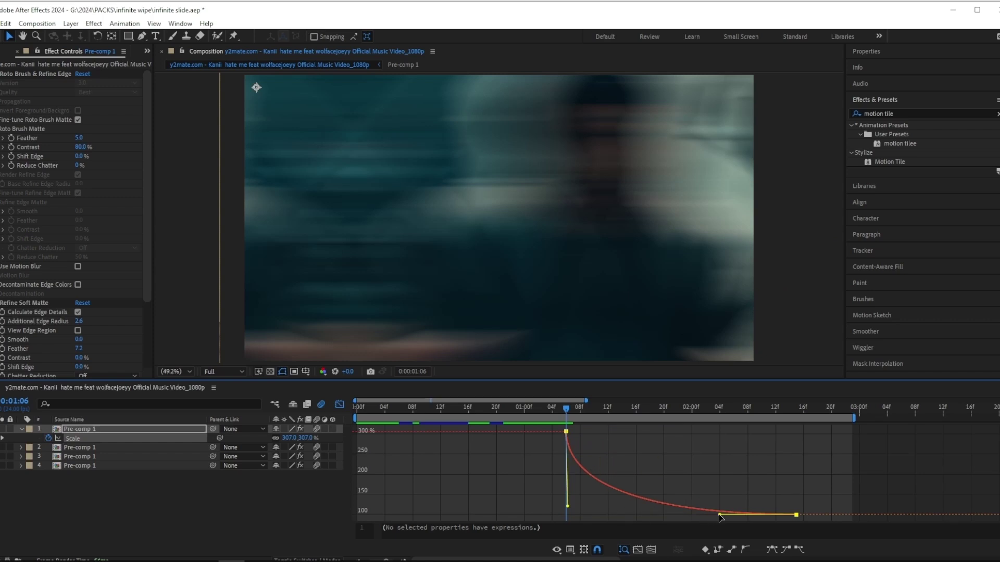
left_click_drag(720, 517, 620, 517)
Preview the second cut-out's scaling through the transition and close the graph editor
key("space")
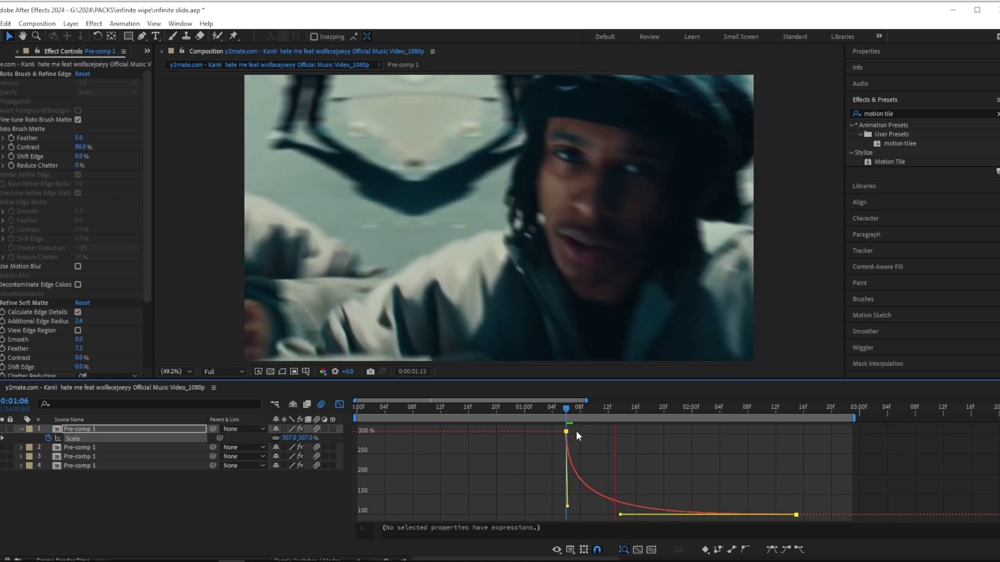
key("space")
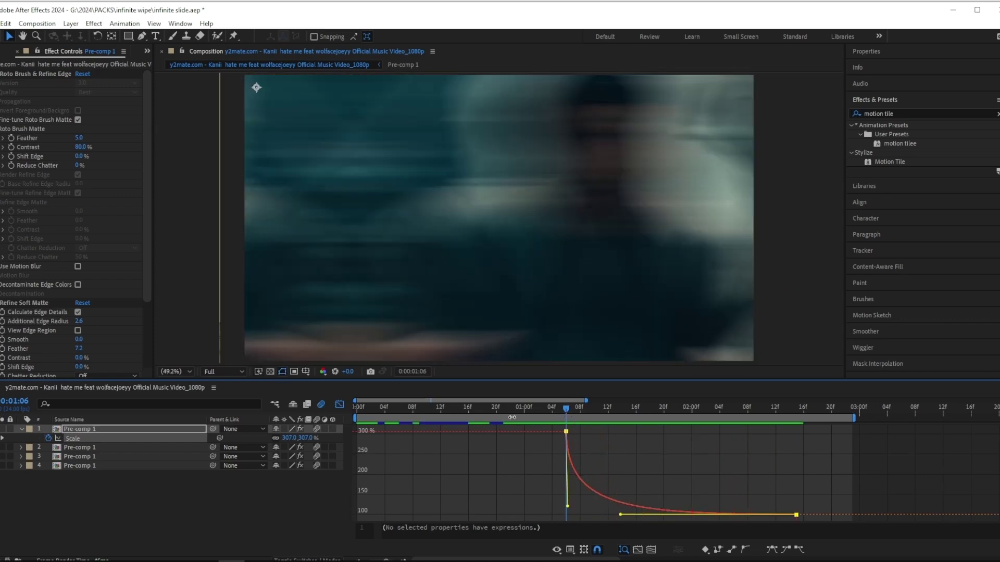
key("space")
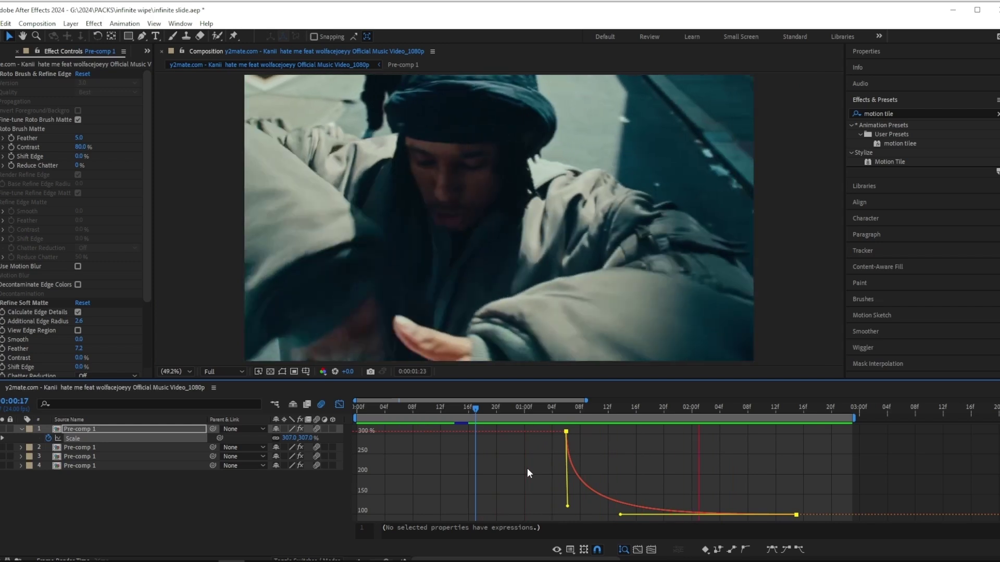
left_click(339, 405)
At 0:00:01:08, find the Camera Lens Blur effect and apply it to the second clip's cut-out layer
mouse_move(570, 403)
left_mouse_down()
mouse_move(592, 412)
mouse_move(579, 413)
left_mouse_up()
left_click(609, 485)
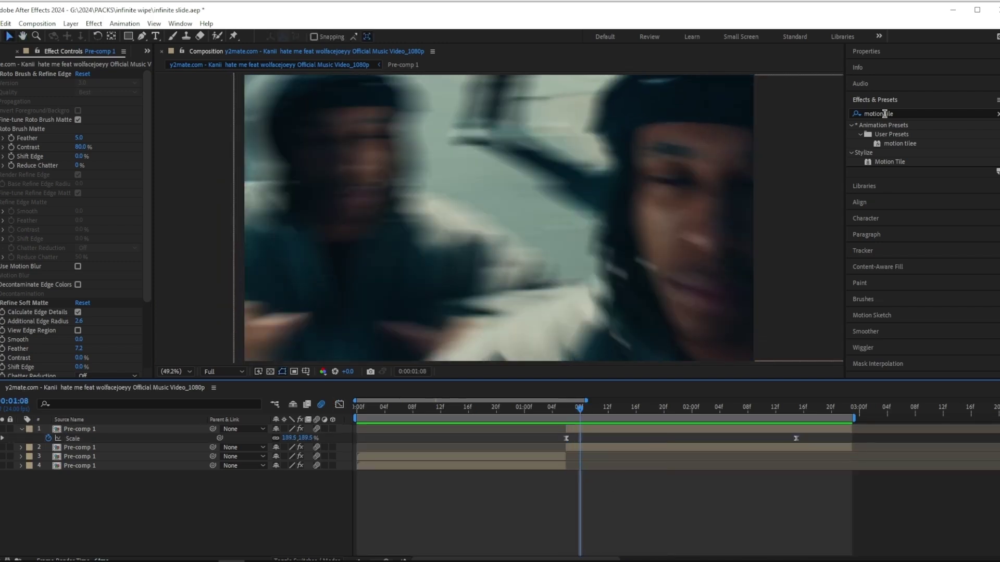
left_click(885, 113)
type("camera lens")
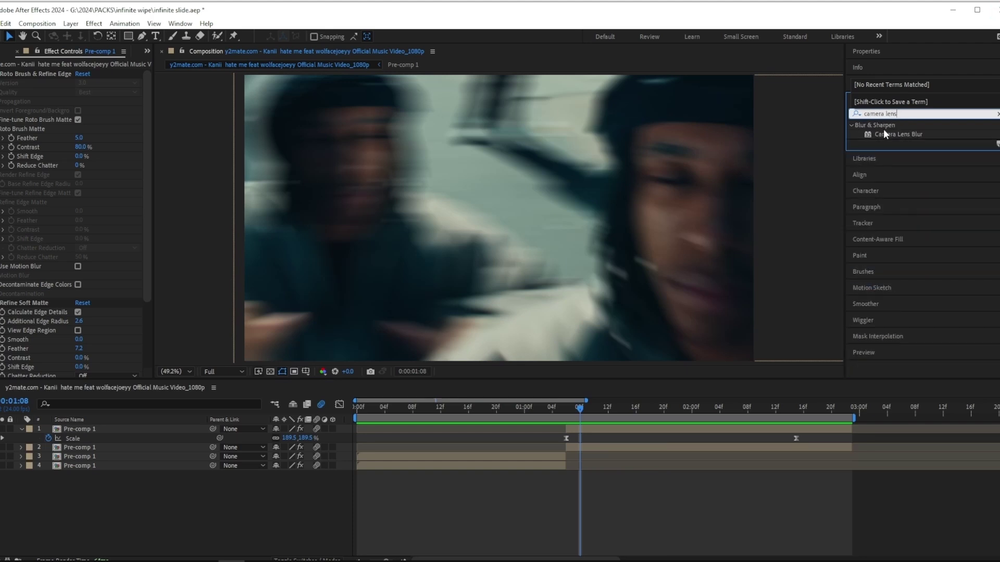
left_click(886, 134)
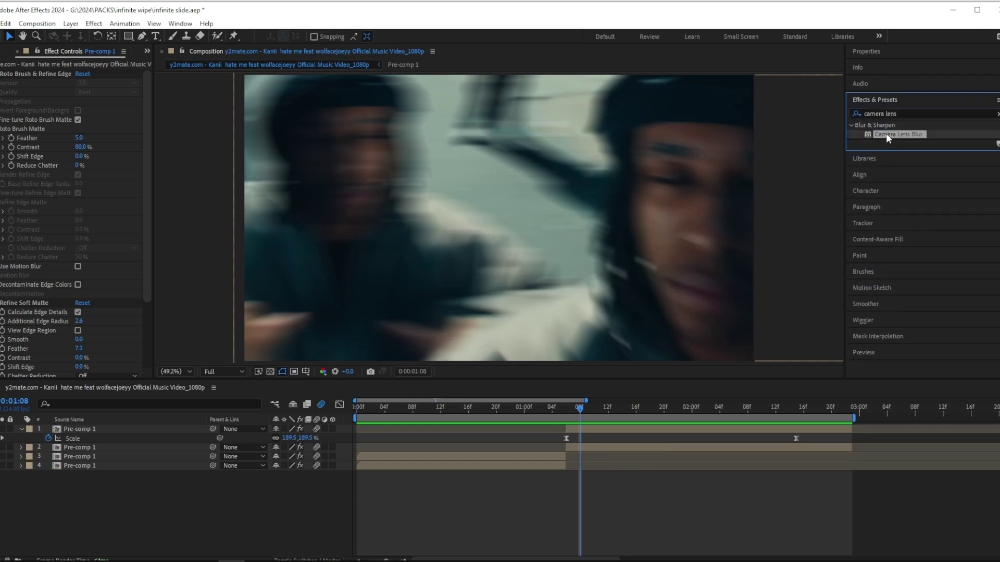
left_click_drag(882, 132, 752, 306)
left_click_drag(920, 136, 332, 250)
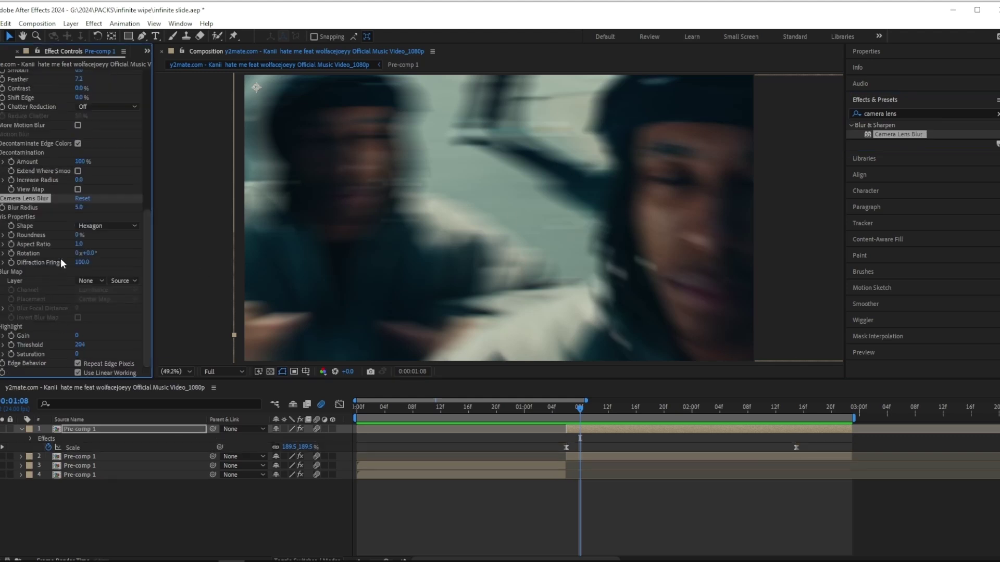
Keyframe the second cut-out's Blur Radius from 16 at 0:00:01:08 to 0 at 0:00:02:03
left_click(81, 207)
left_click(2, 207)
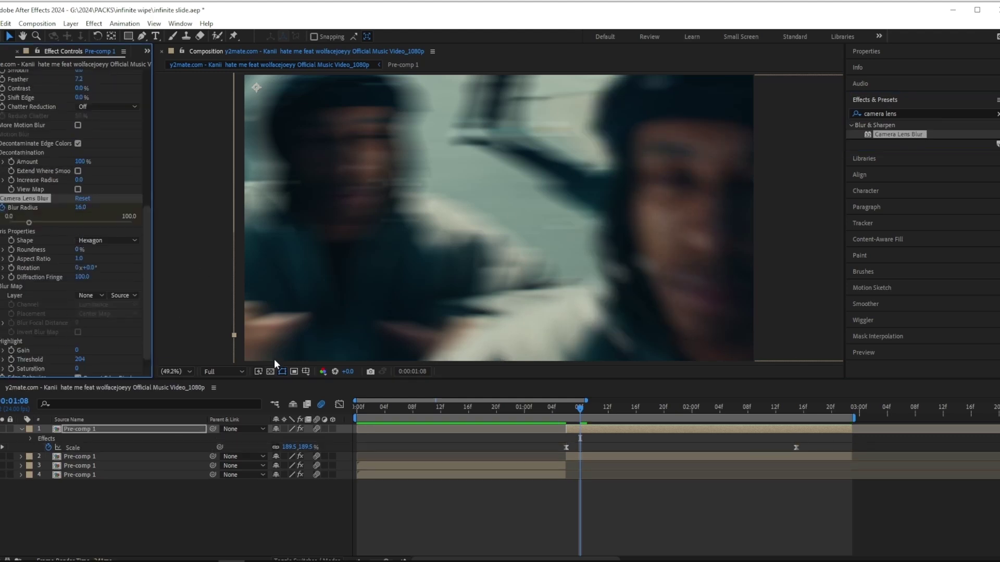
key("u")
left_click_drag(579, 404, 704, 411)
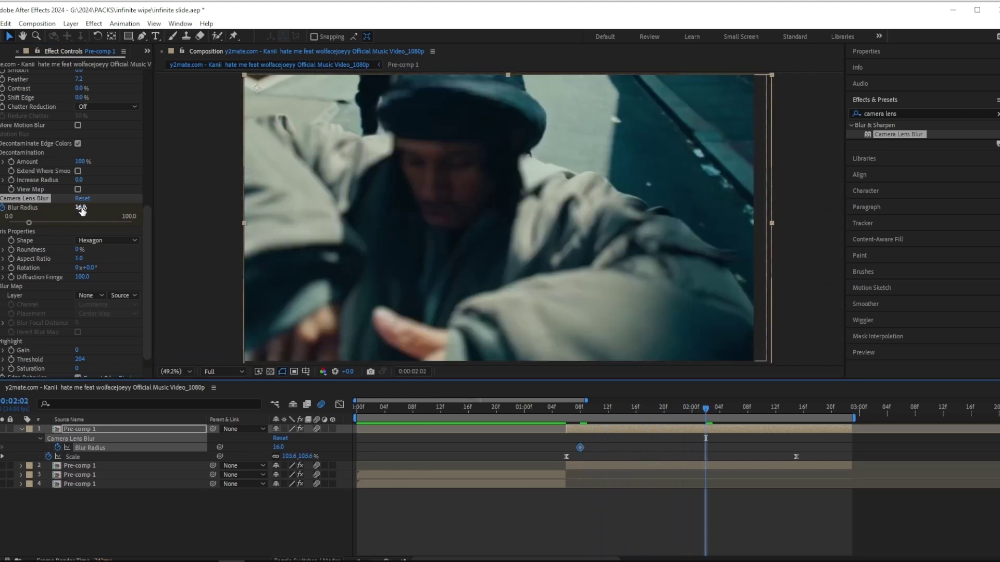
left_click(82, 208)
type("0")
key("Return")
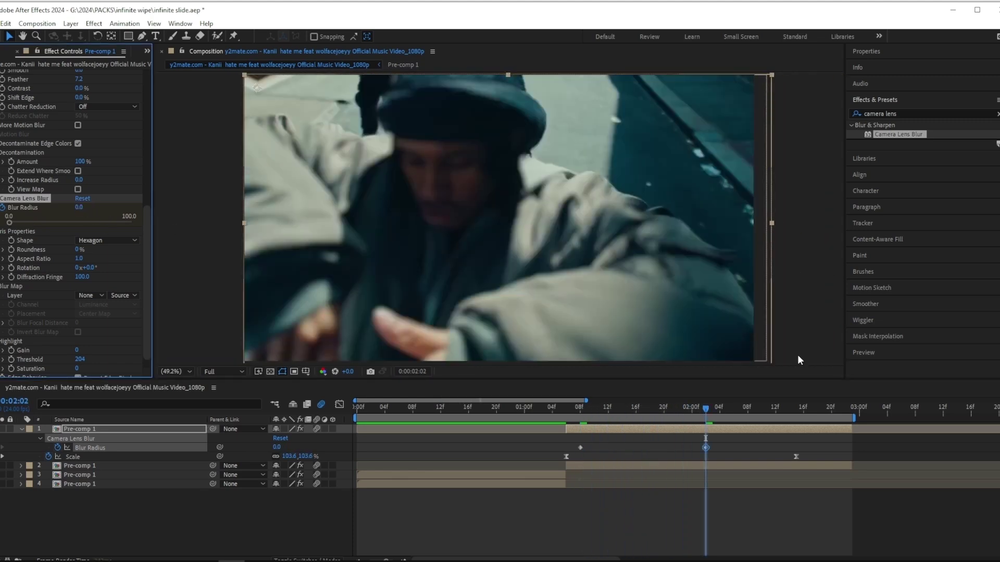
left_click_drag(706, 447, 713, 449)
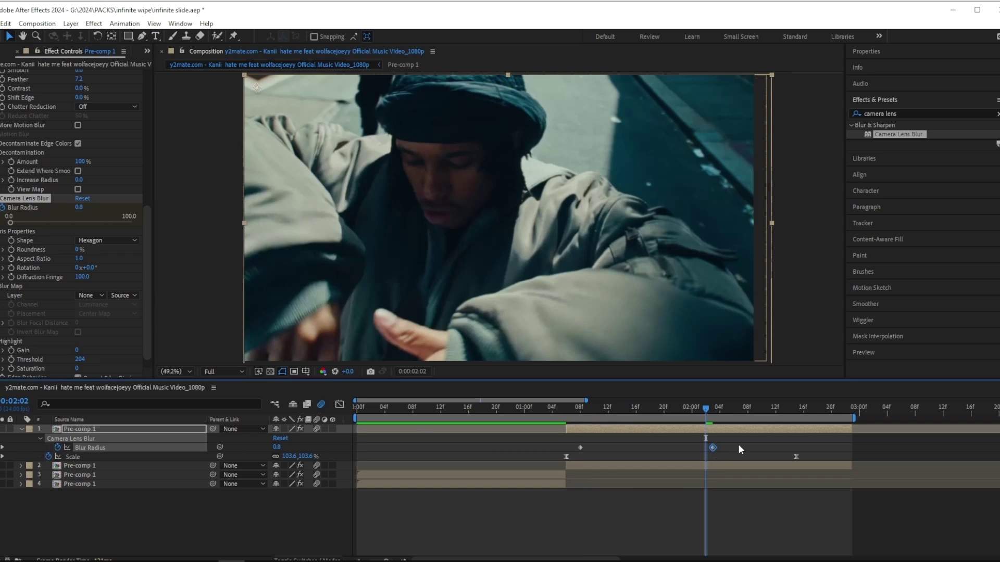
left_click(738, 445)
Add Camera Lens Blur to the first clip's cut-out and keyframe its Blur Radius from 0 at 0:00:00:18 to about 22 at 0:00:01:05
left_click_drag(707, 410, 599, 416)
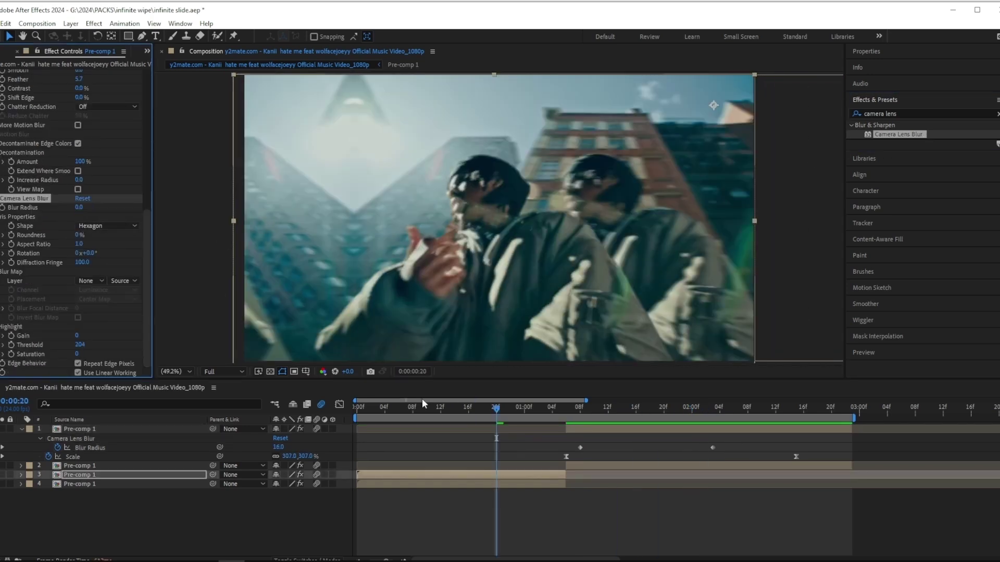
left_click(482, 408)
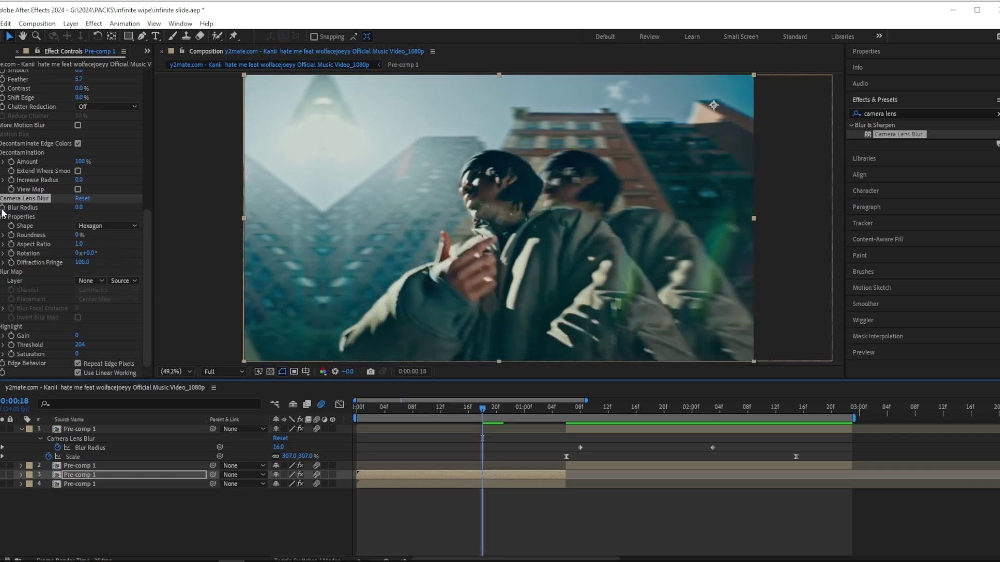
left_click_drag(472, 404, 559, 421)
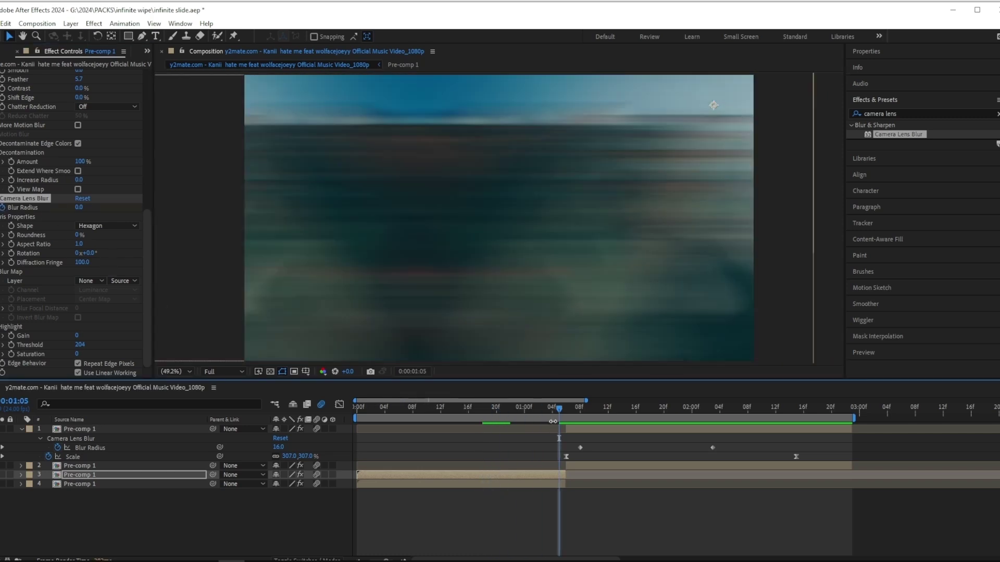
left_click_drag(84, 207, 93, 207)
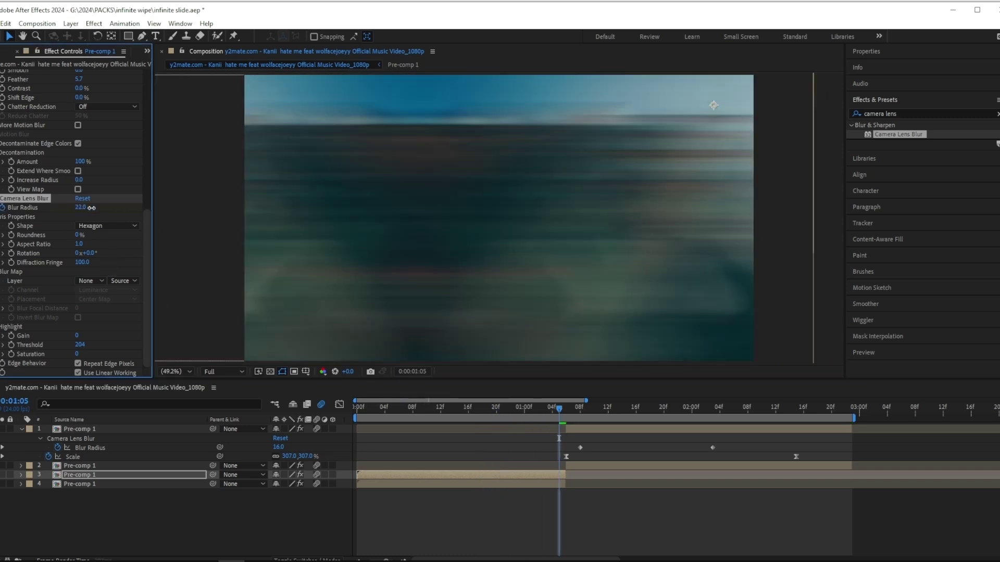
left_click_drag(564, 409, 534, 407)
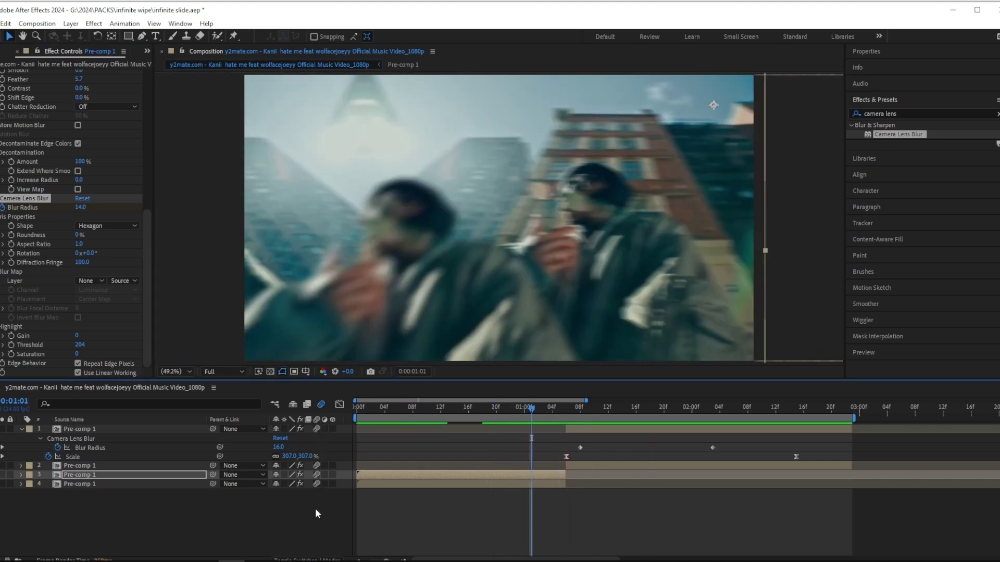
Preview the complete transition from the start of the composition
key("Home")
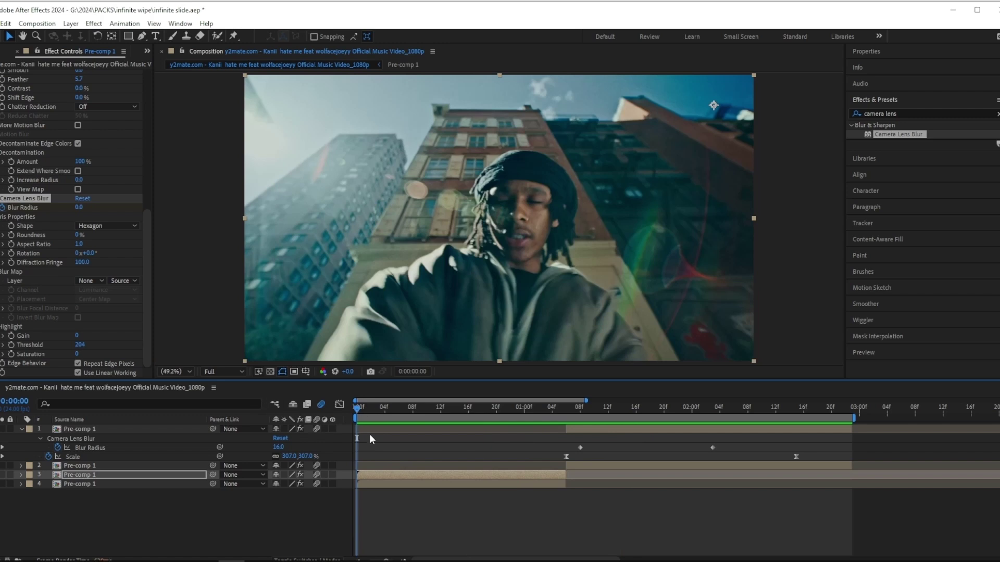
key("space")
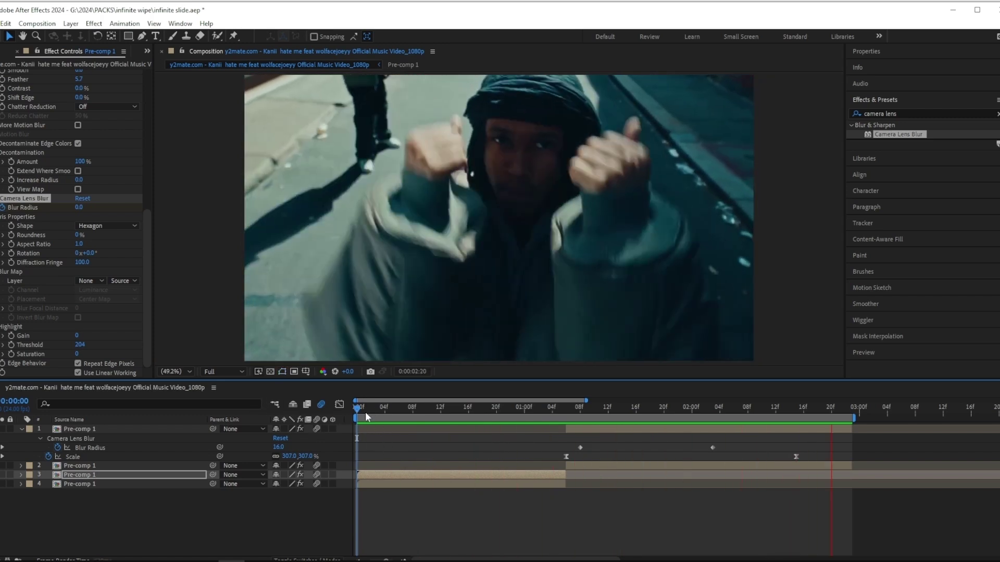
left_click(365, 411)
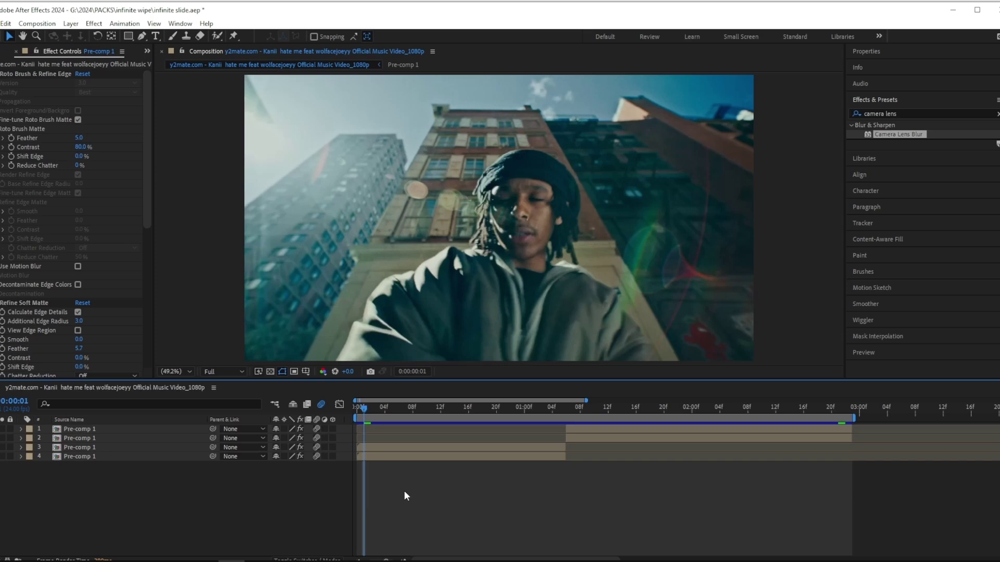
Add an adjustment layer and stack it between the two cut-out layers and the two background layers
key("ctrl+y")
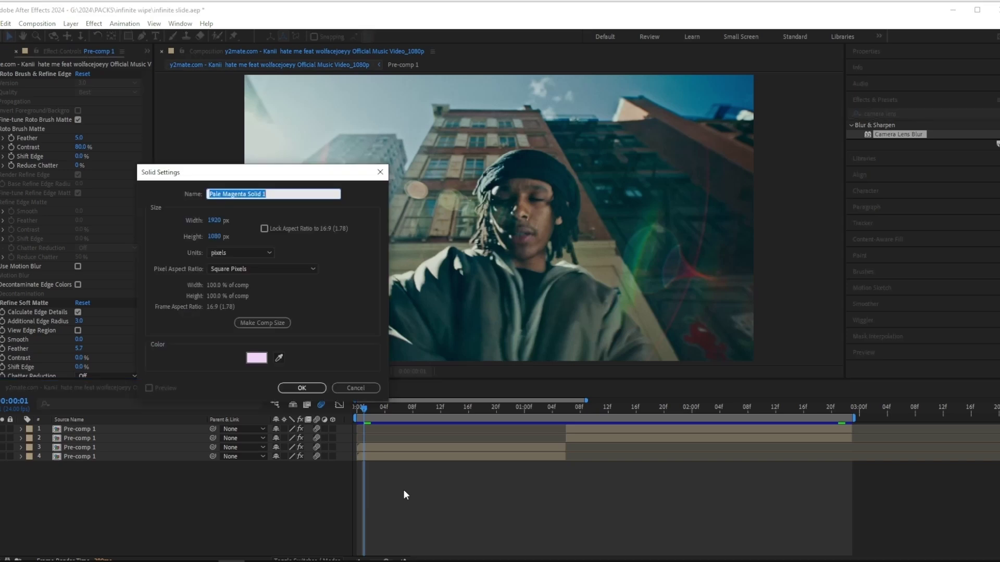
left_click(354, 390)
right_click(404, 458)
mouse_move(417, 361)
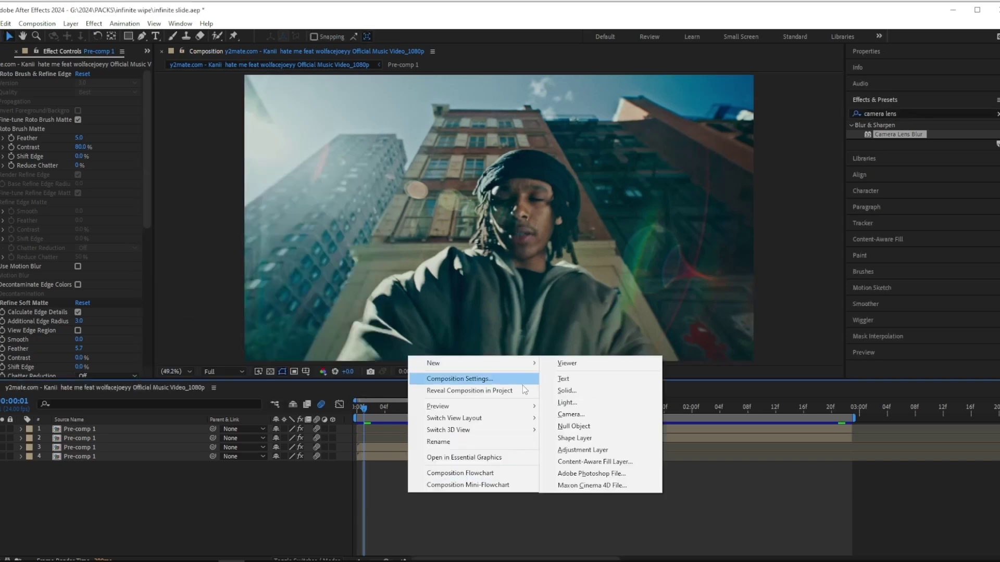
left_click(572, 451)
left_click_drag(119, 430, 147, 442)
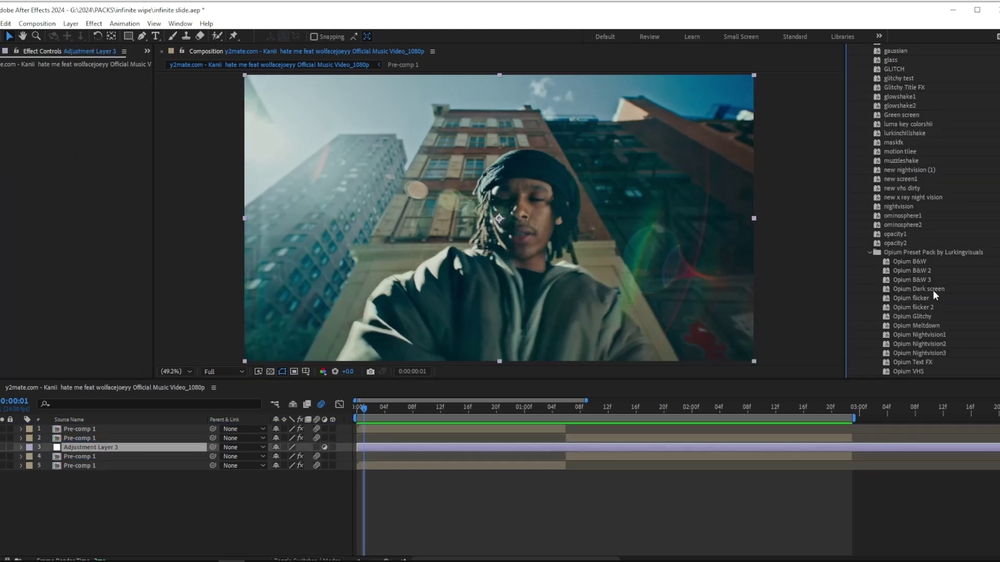
Apply the Opium Dark screen preset to the adjustment layer and reveal its keyframed properties
scroll(932, 294, "down", 2)
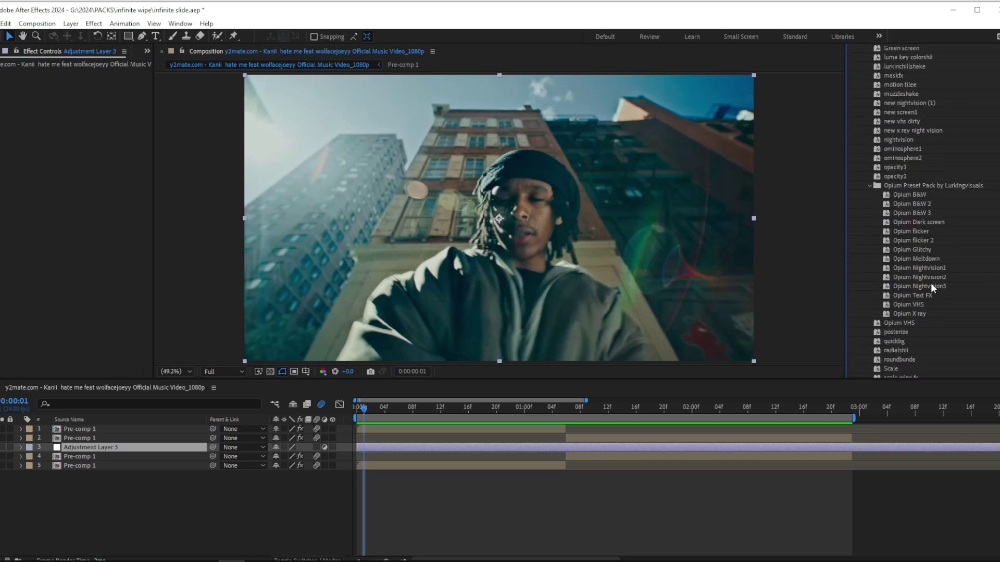
left_click_drag(918, 222, 408, 444)
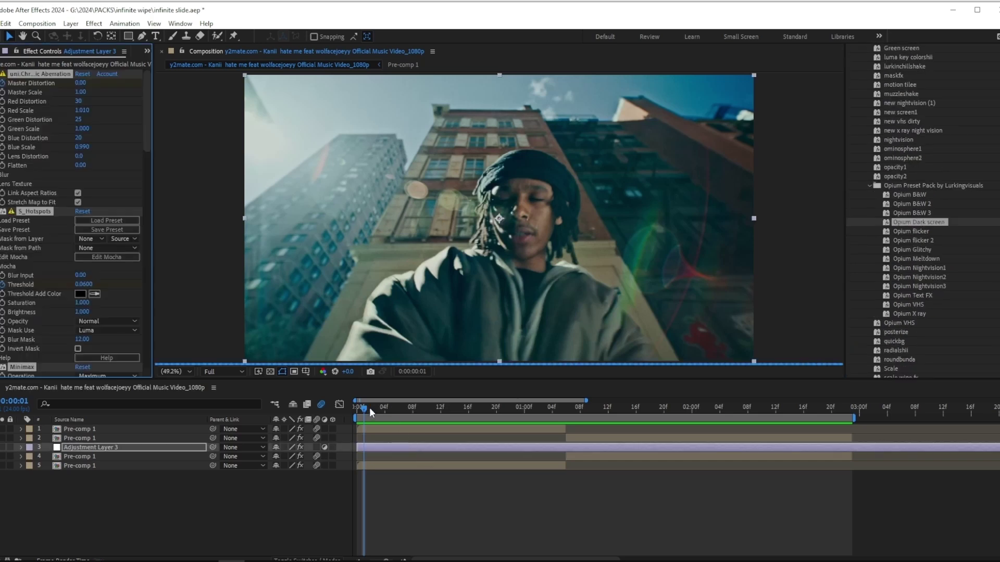
key("u")
left_click(361, 466)
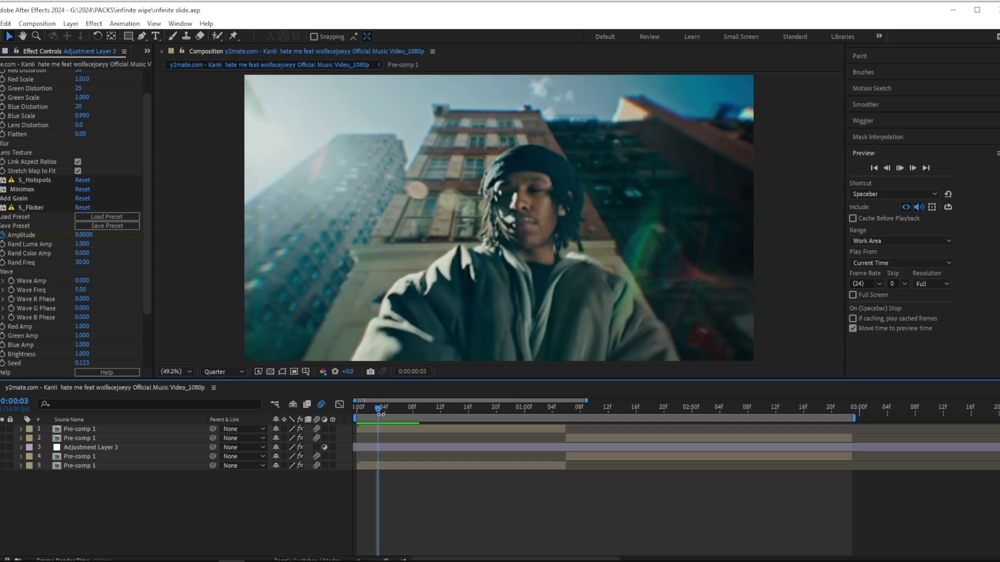
Preview the adjustment layer's effects on the composition from 0:00:00:00 and select that layer
key("space")
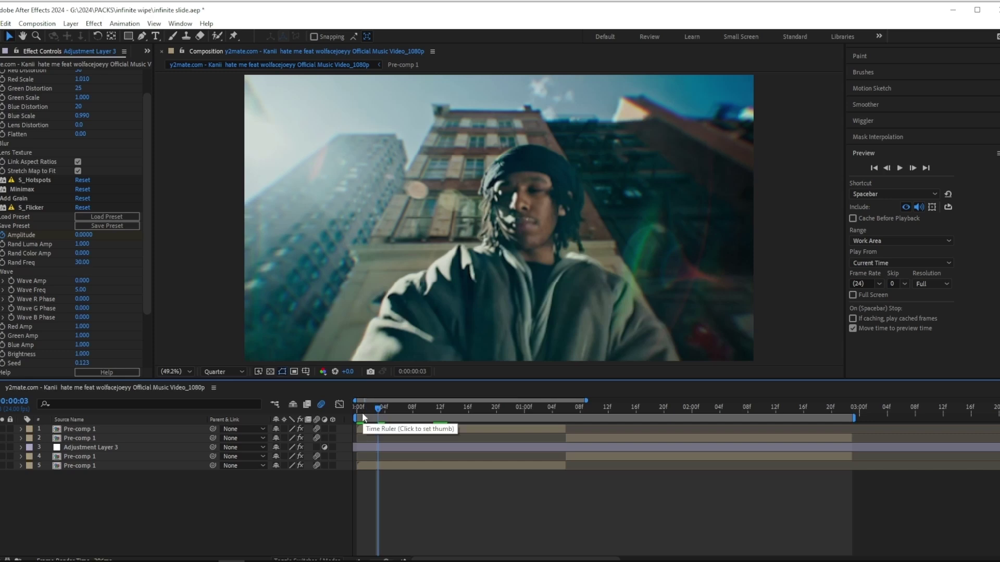
left_click(357, 413)
key("space")
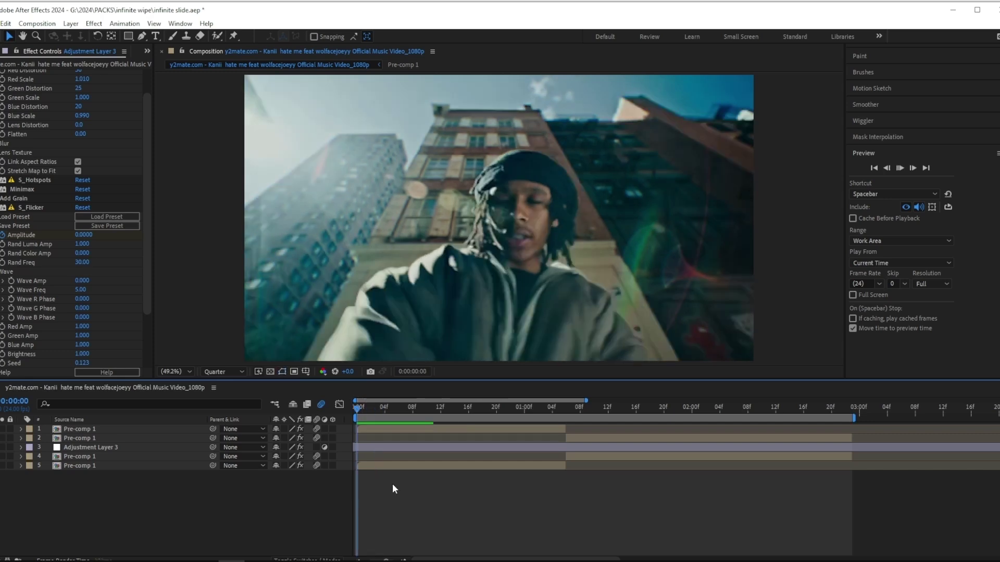
left_click(394, 451)
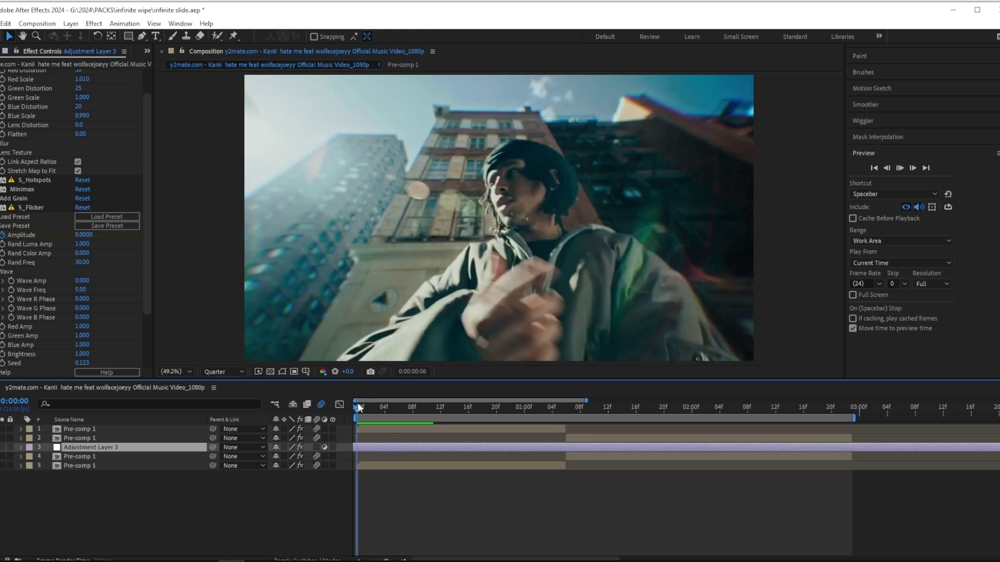